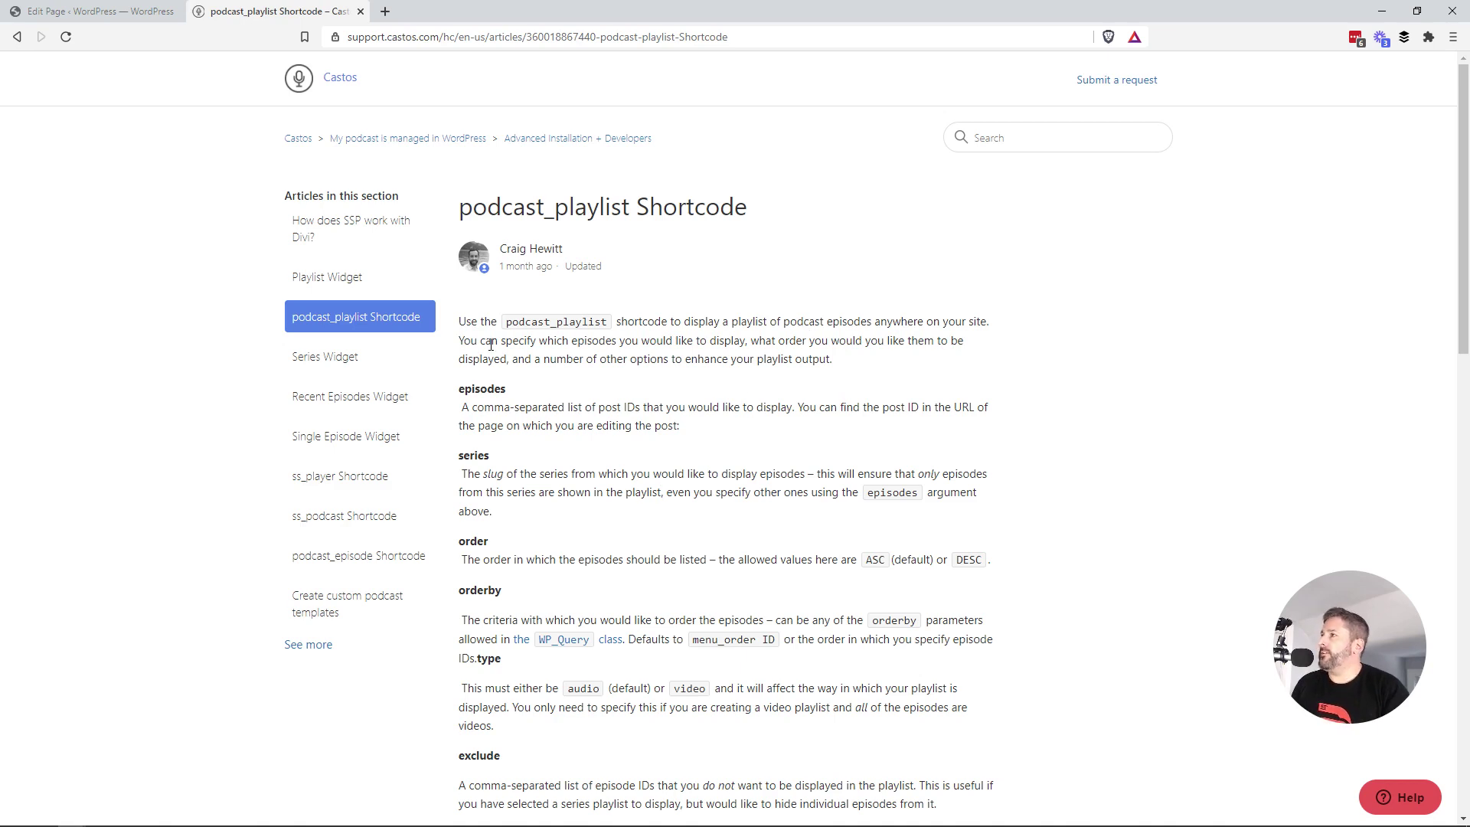
scroll(513, 344, down, 1)
scroll(546, 312, up, 1)
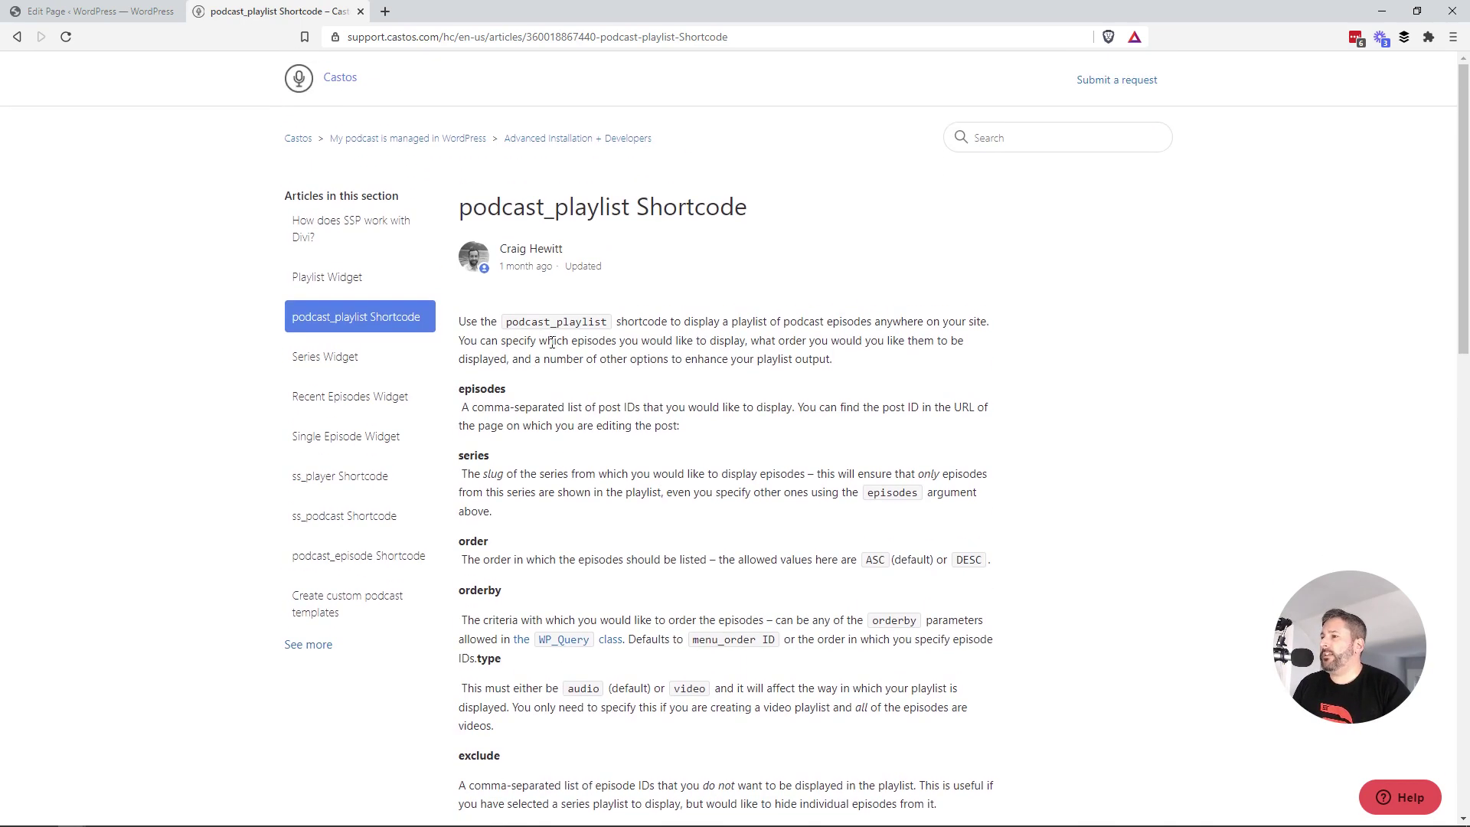
scroll(546, 318, down, 2)
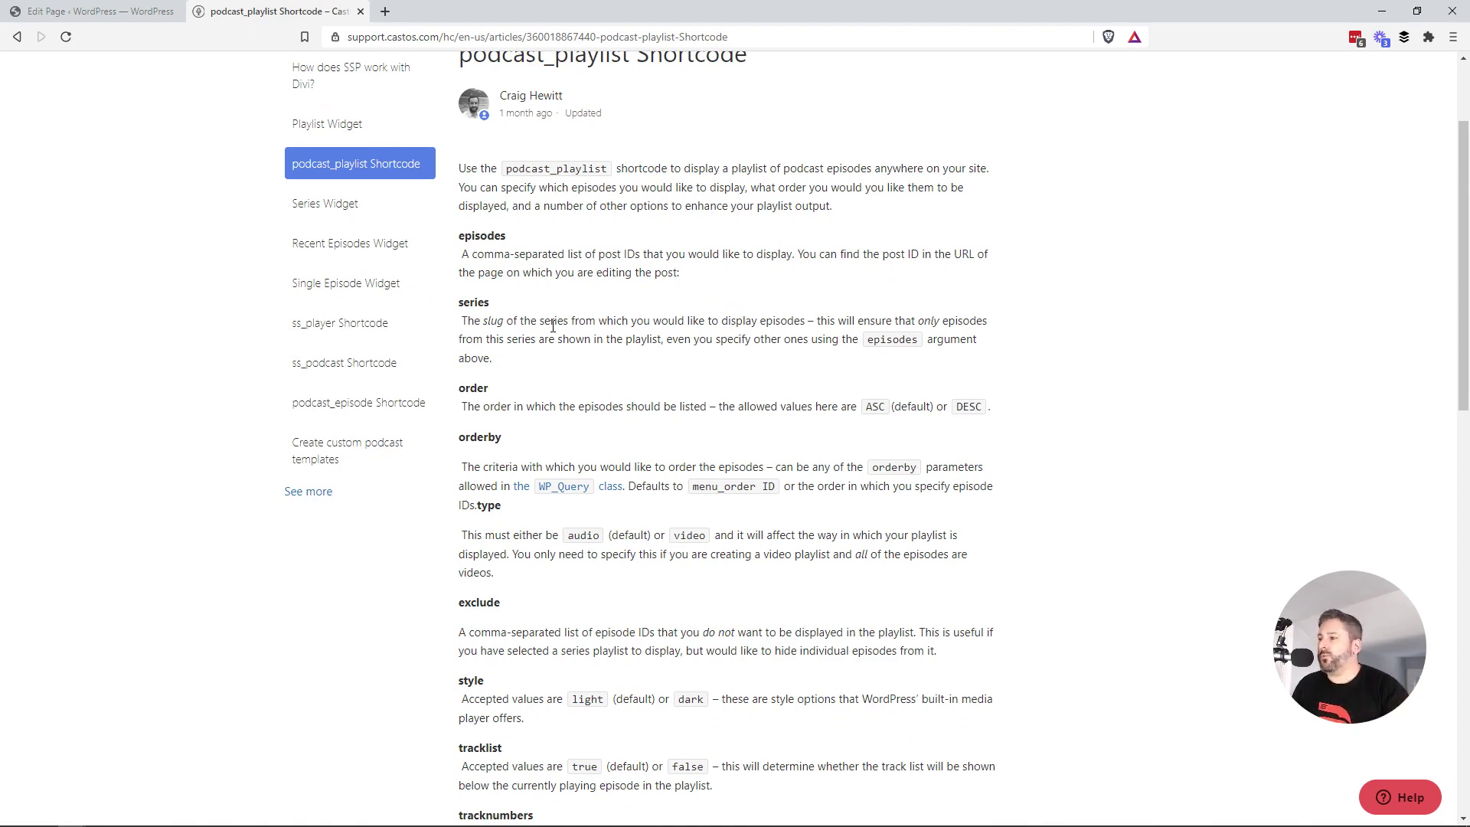
scroll(580, 375, down, 1)
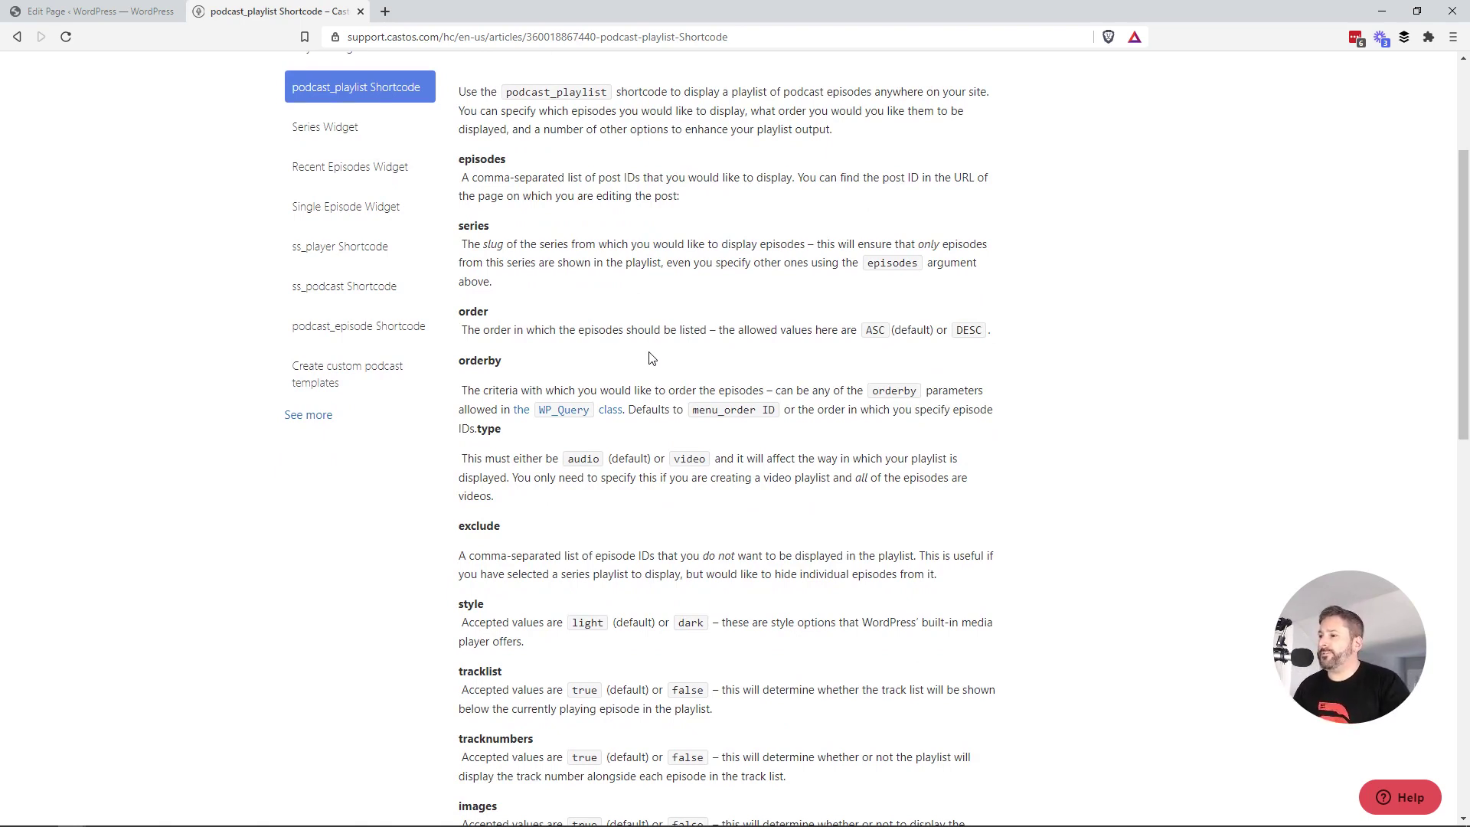
scroll(649, 359, down, 1)
scroll(651, 368, down, 1)
scroll(650, 380, down, 1)
scroll(665, 371, down, 2)
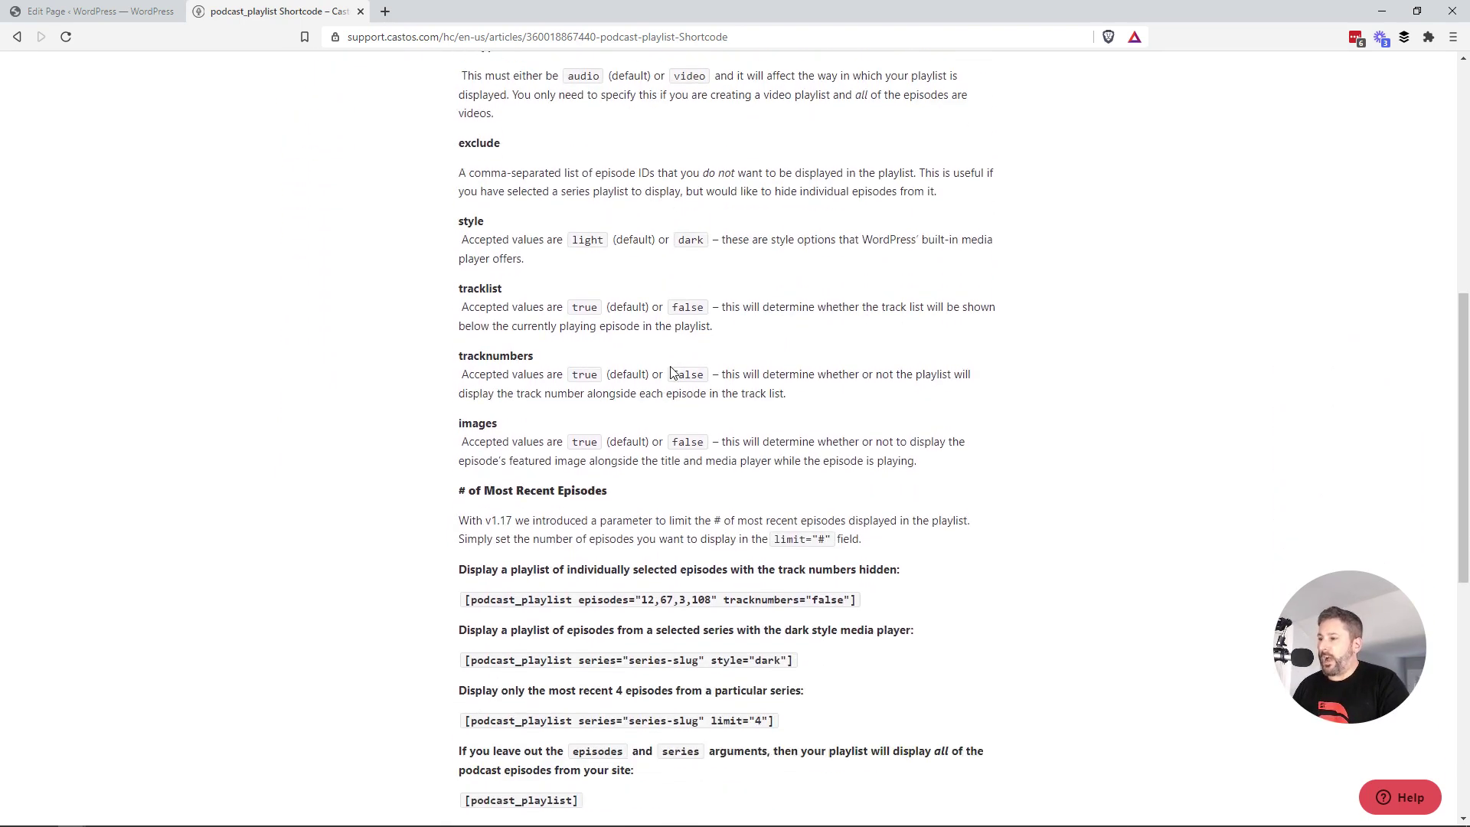
scroll(670, 373, down, 1)
scroll(670, 371, down, 1)
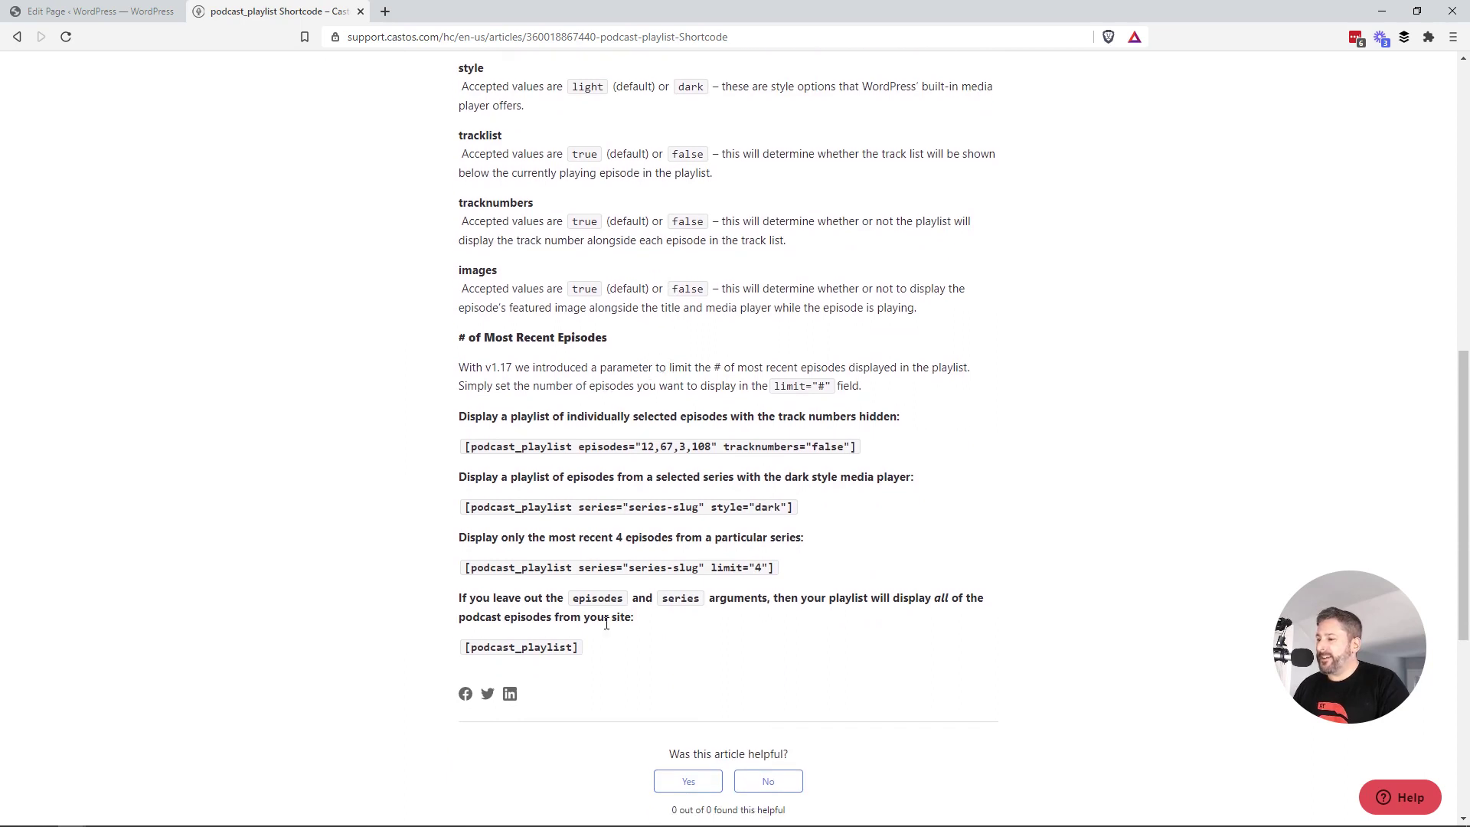
Select the plain [podcast_playlist] example in the Castos shortcode article for copying.
drag(593, 650, 464, 649)
key(ctrl+c)
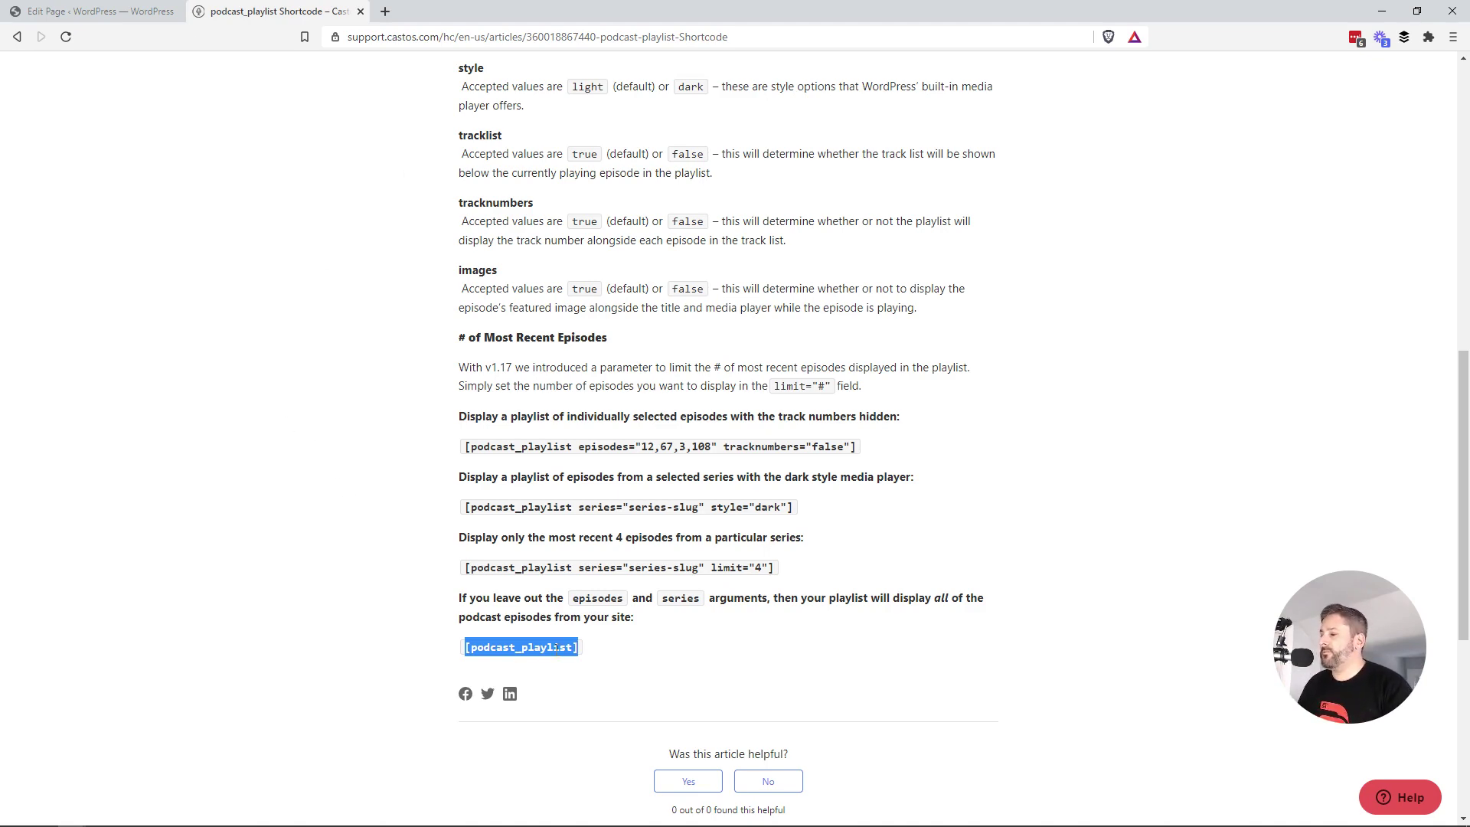
Paste [podcast_playlist] into the Shortcode page's empty block and update the page.
click(101, 12)
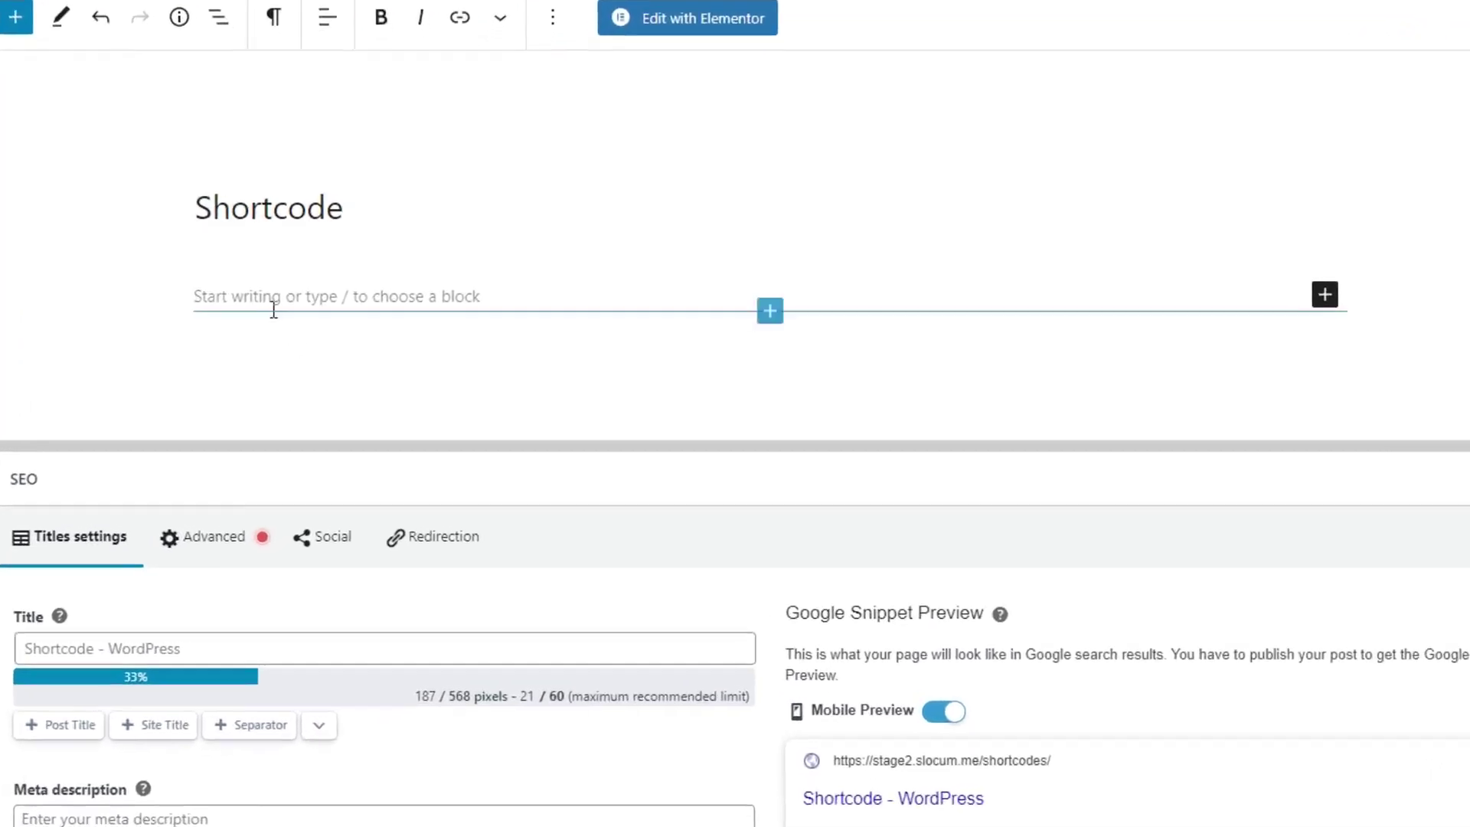
click(273, 301)
key(ctrl+v)
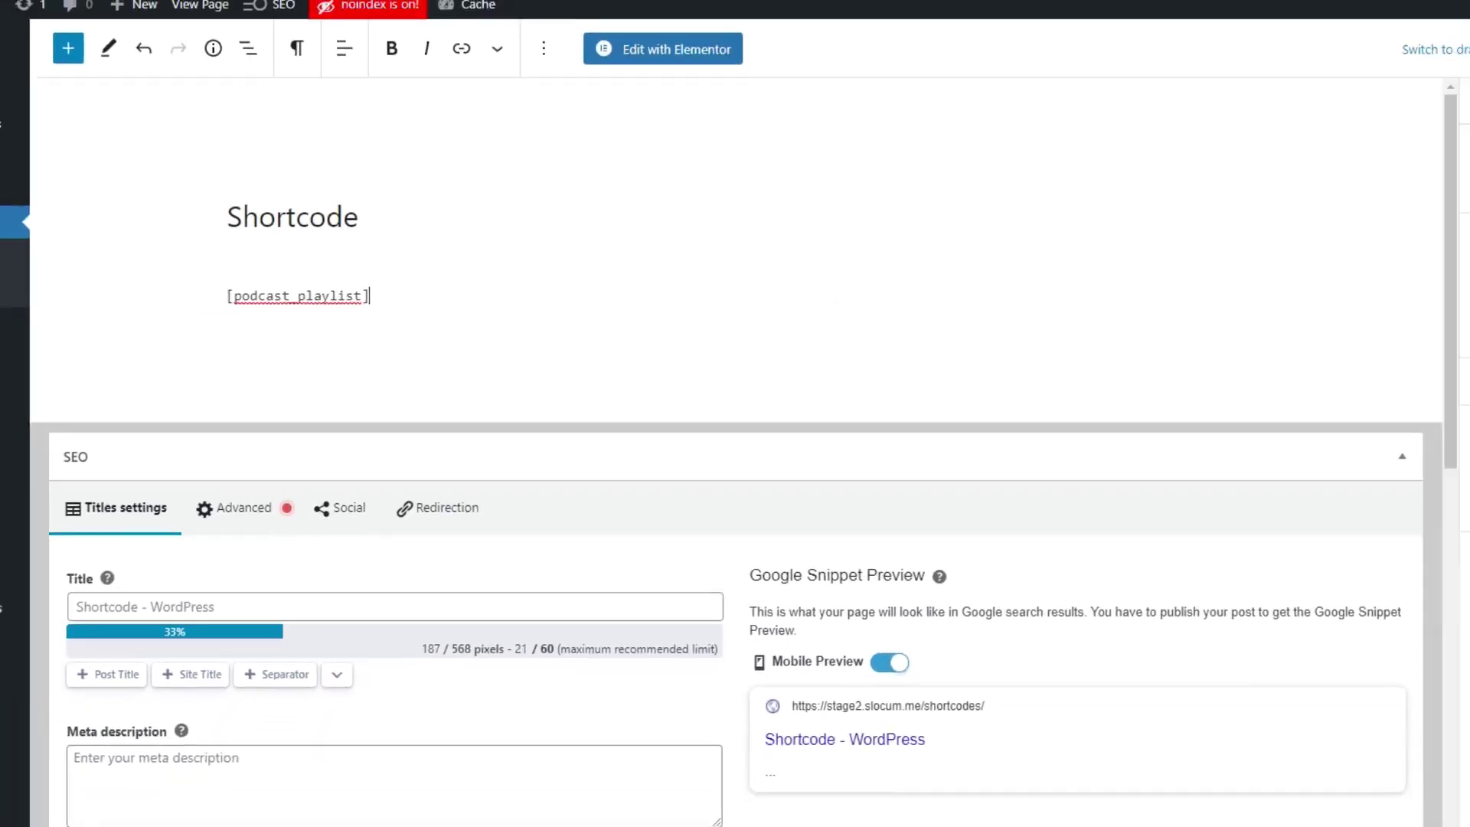
click(1355, 99)
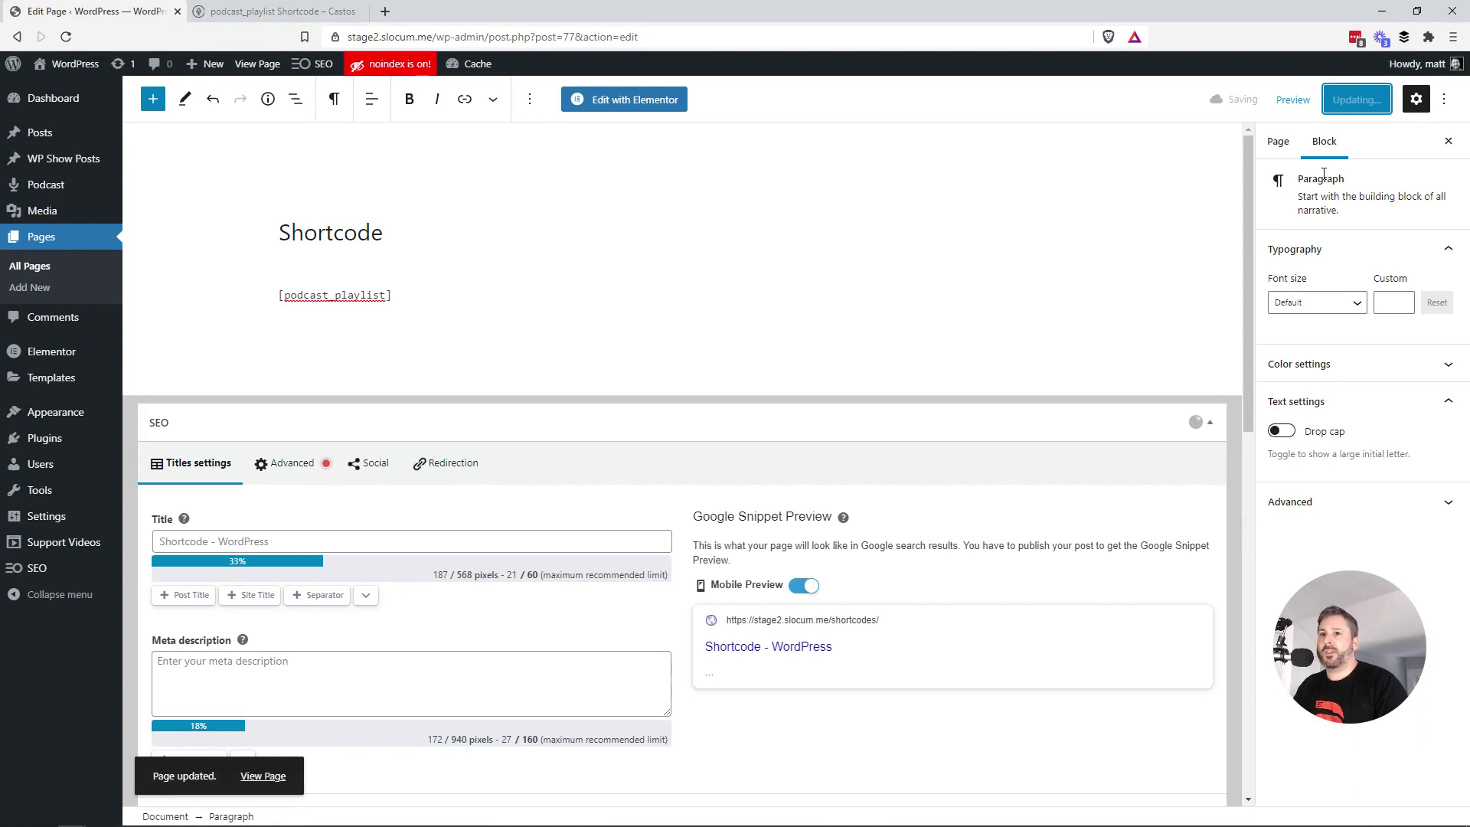
Preview the updated Shortcode page in a new tab.
click(1293, 99)
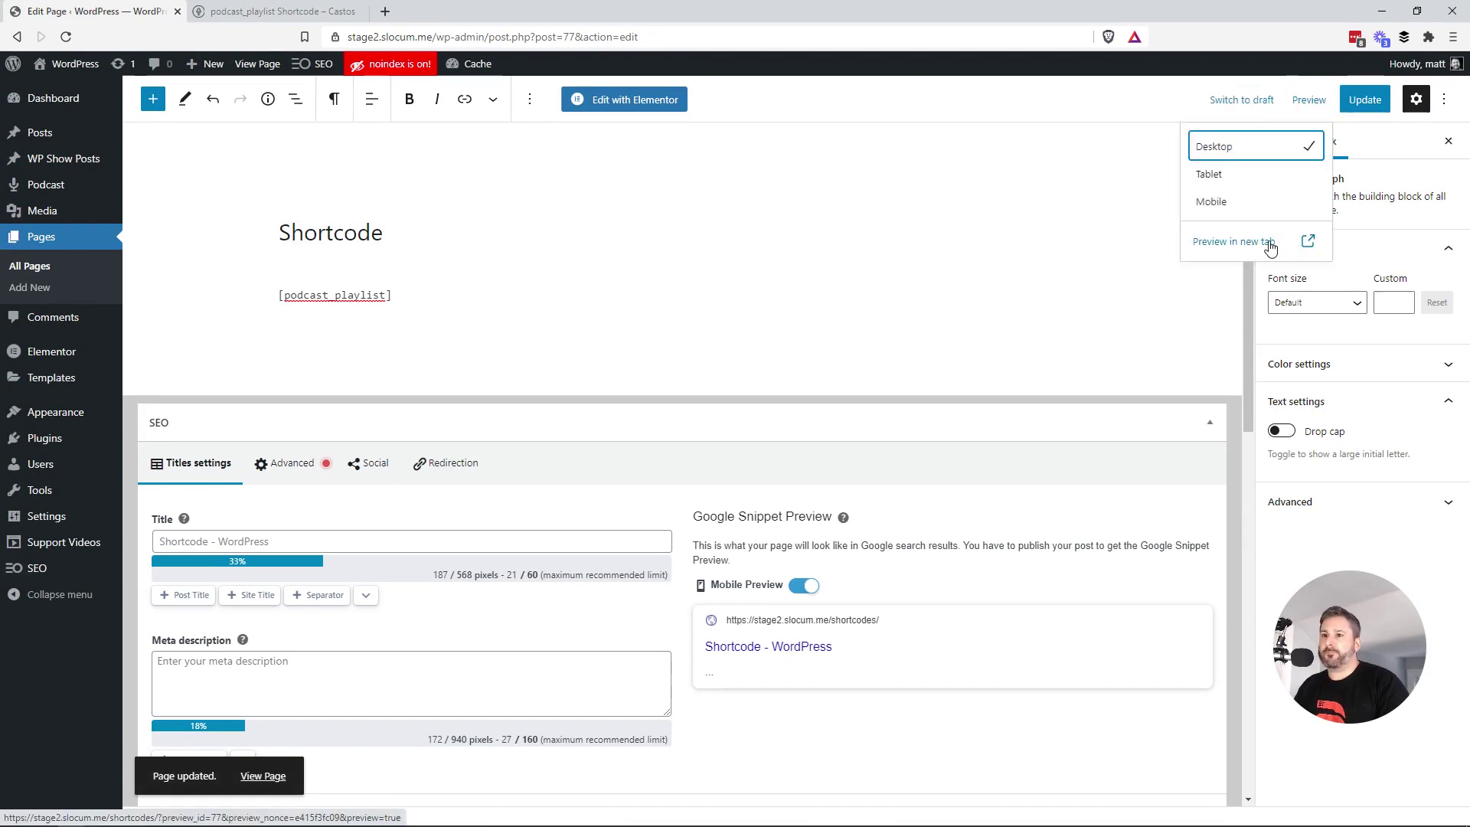
click(1226, 244)
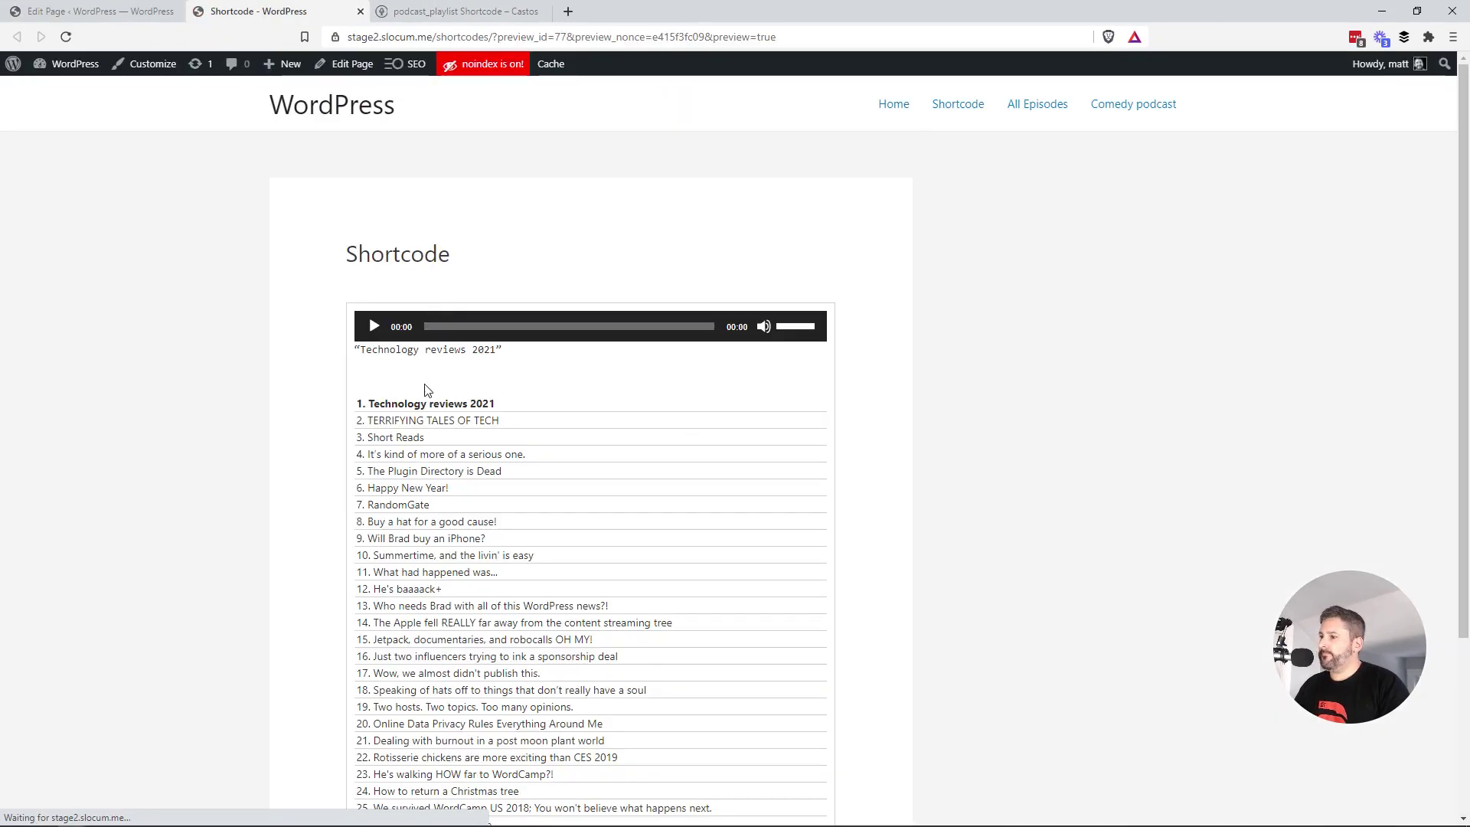
scroll(425, 391, down, 2)
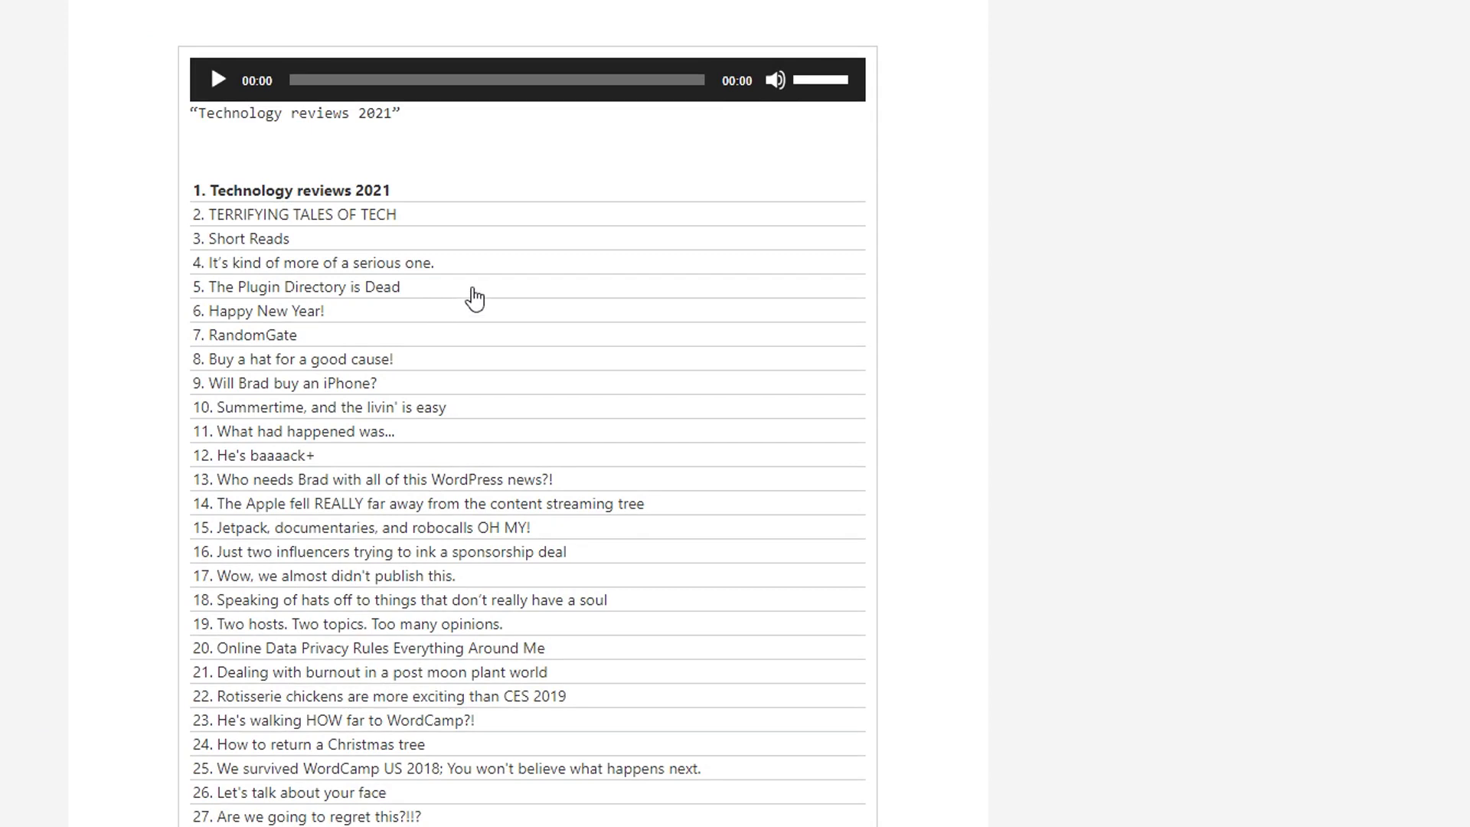
Play episode 11, 'What had happened was...', in the previewed playlist, then pause it.
click(352, 432)
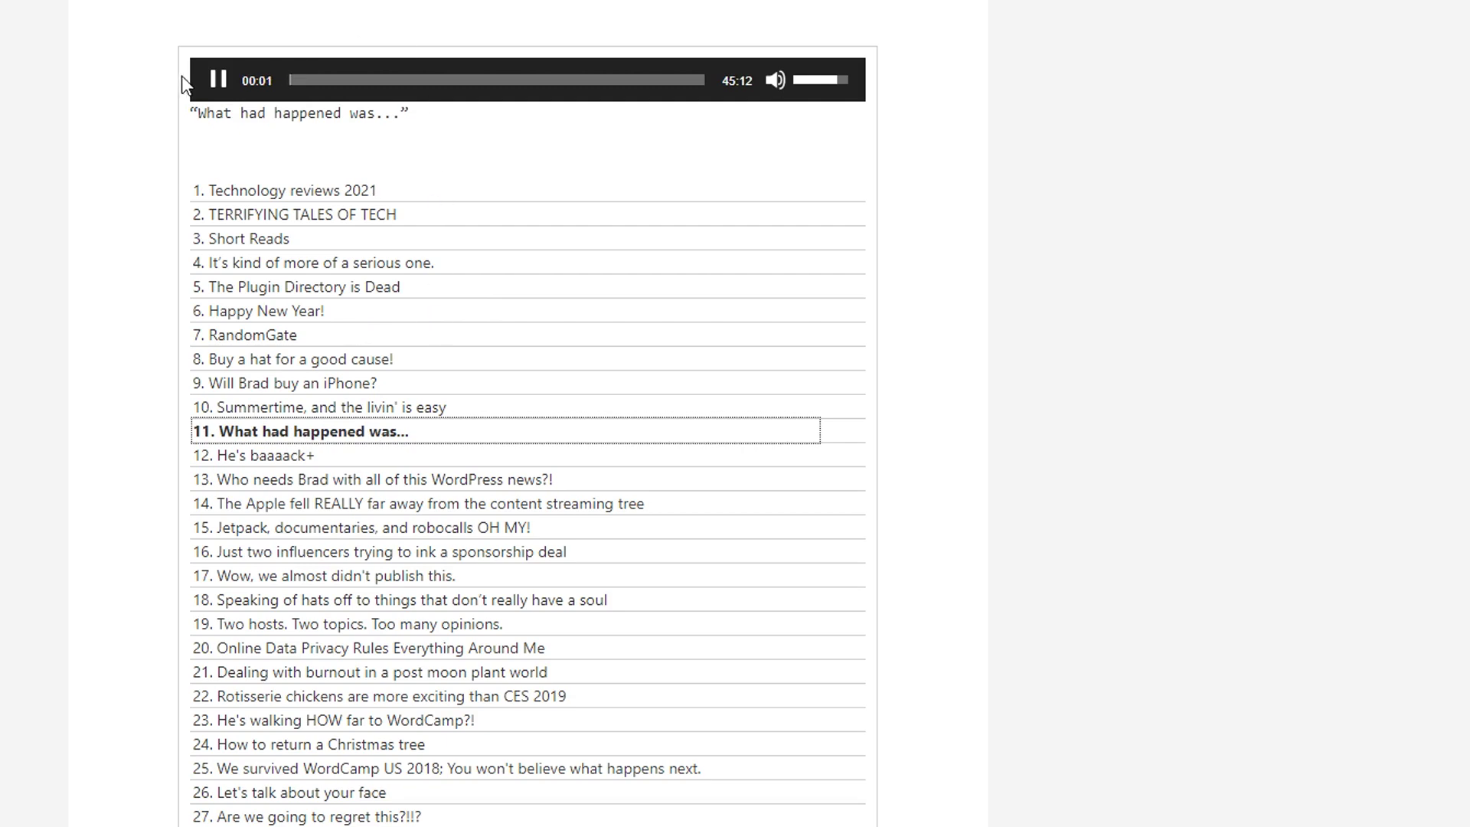
click(216, 83)
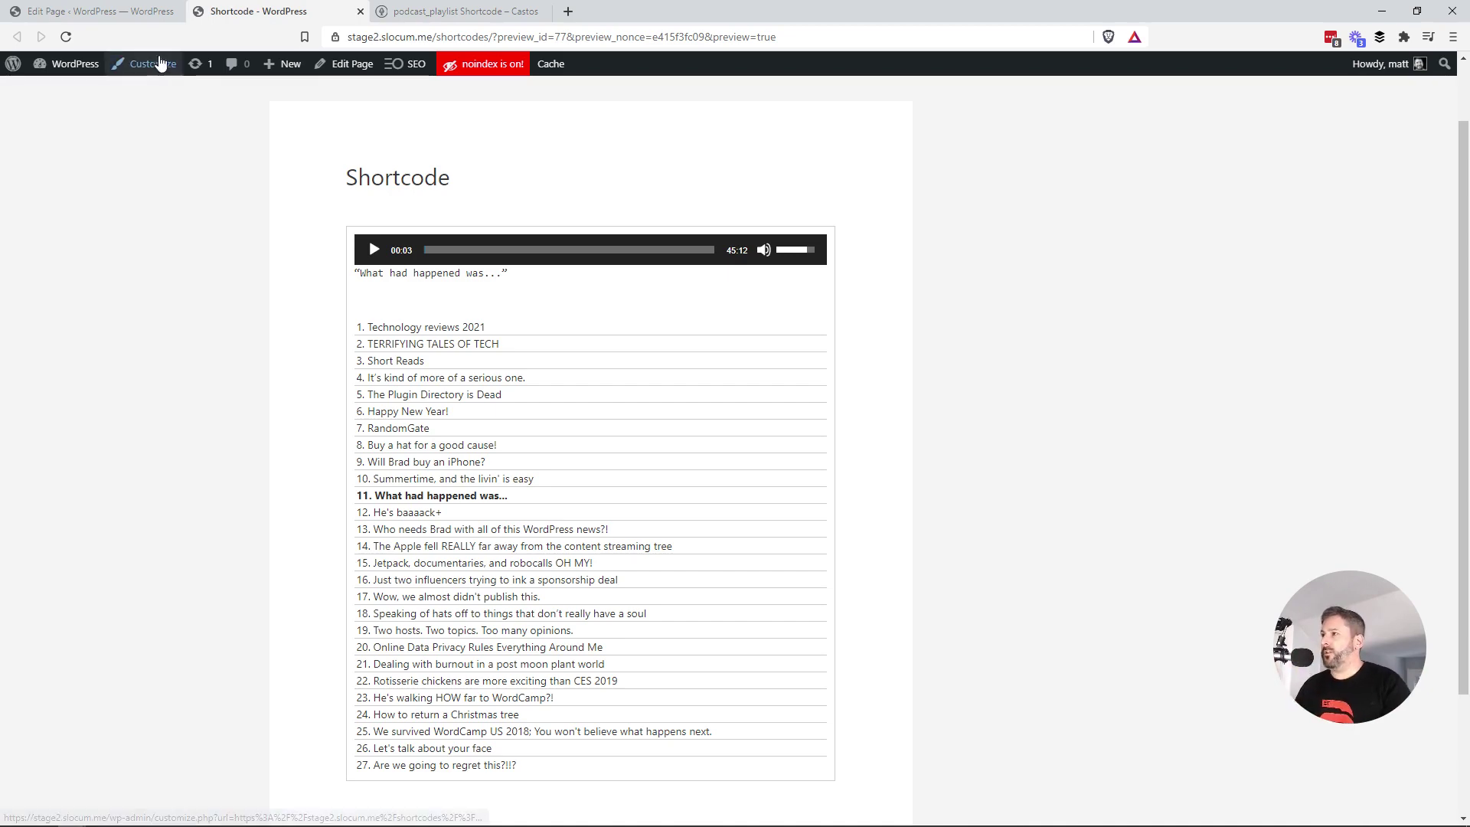
Return to the Castos shortcode article to review the style, tracklist and tracknumbers parameters.
click(469, 16)
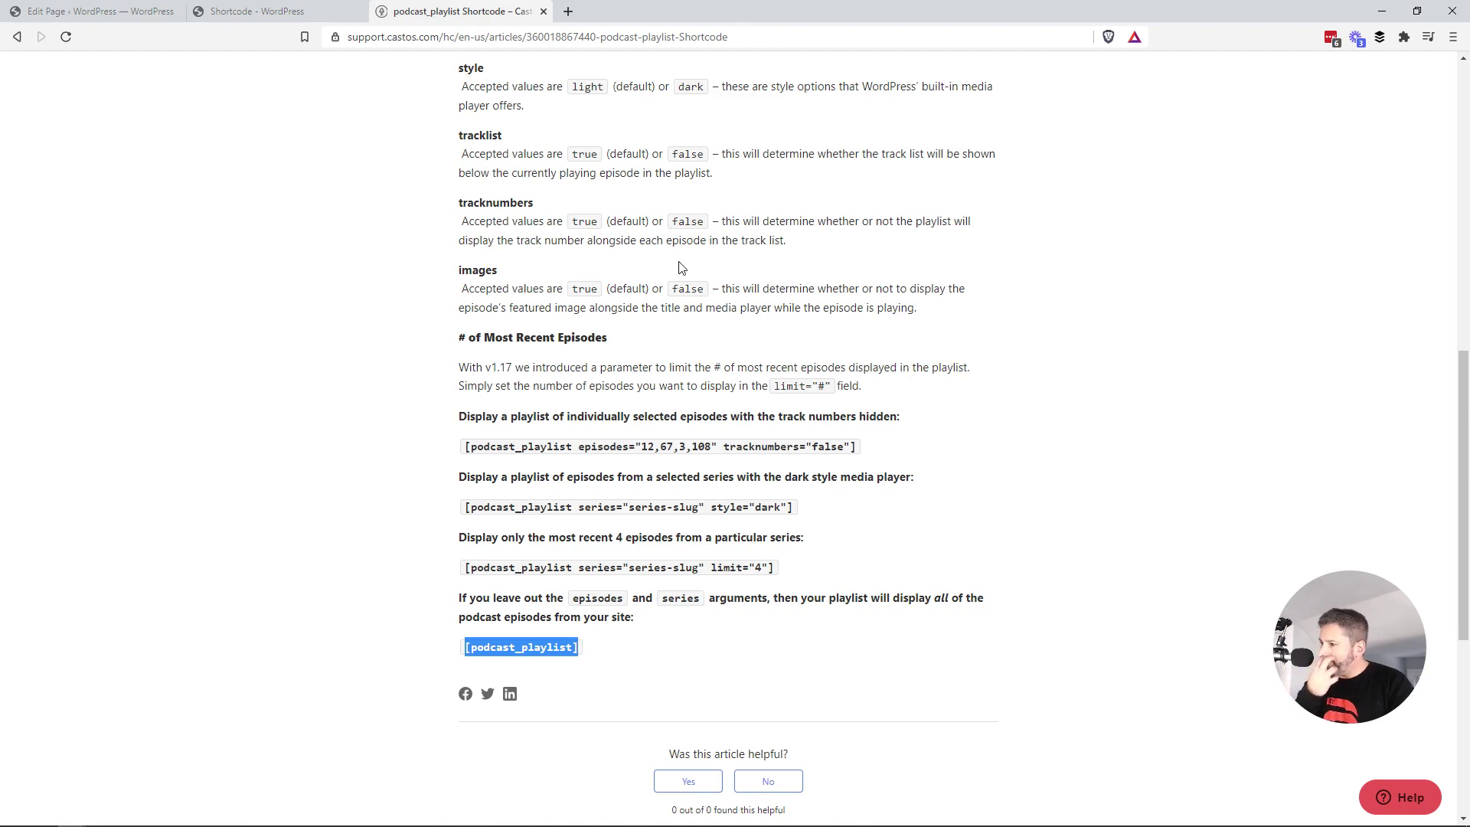
scroll(689, 293, up, 1)
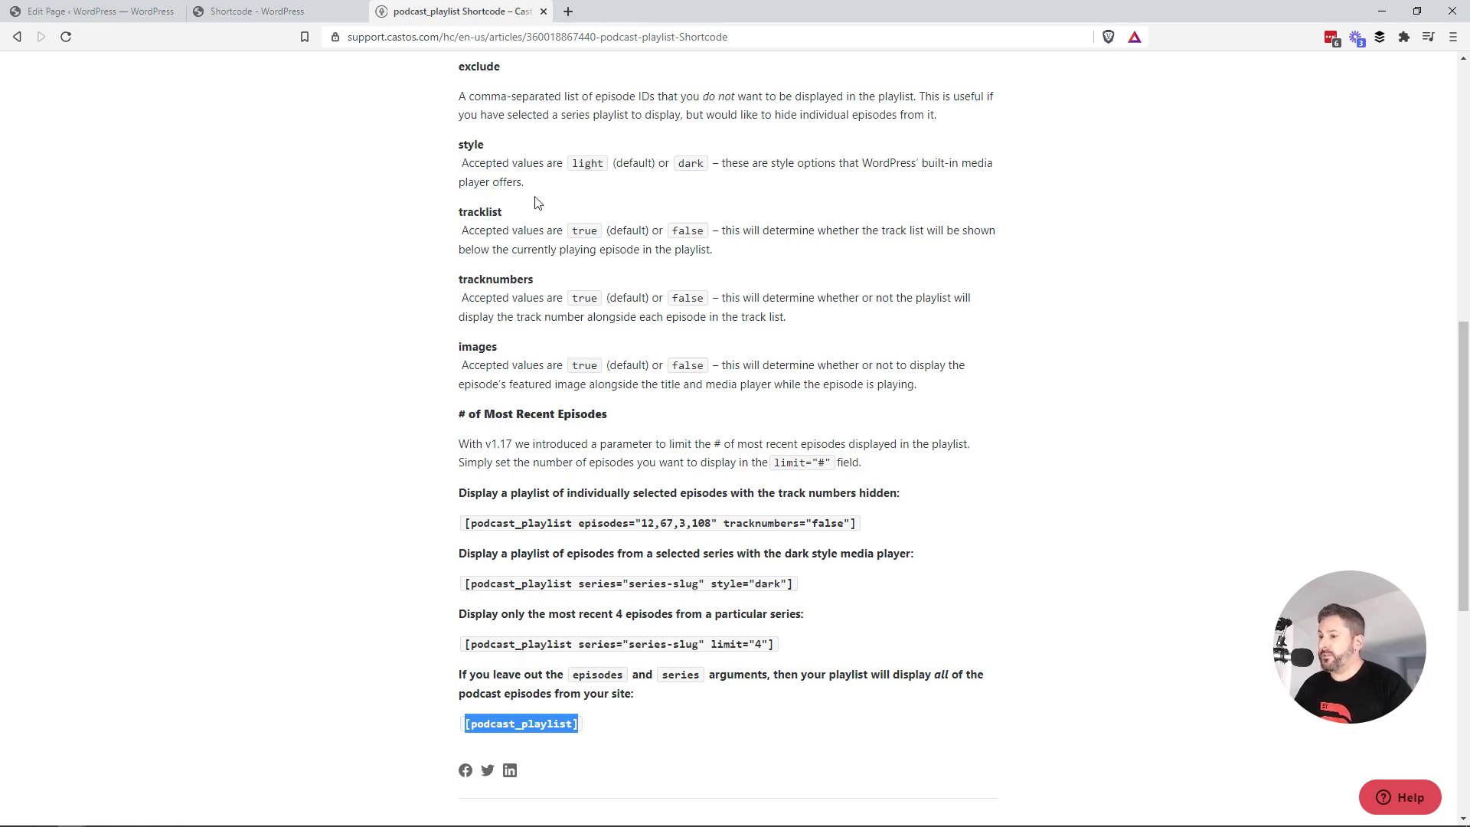
Change the page's shortcode to [podcast_playlist tracknumbers="false"] and update the page.
click(207, 13)
click(127, 14)
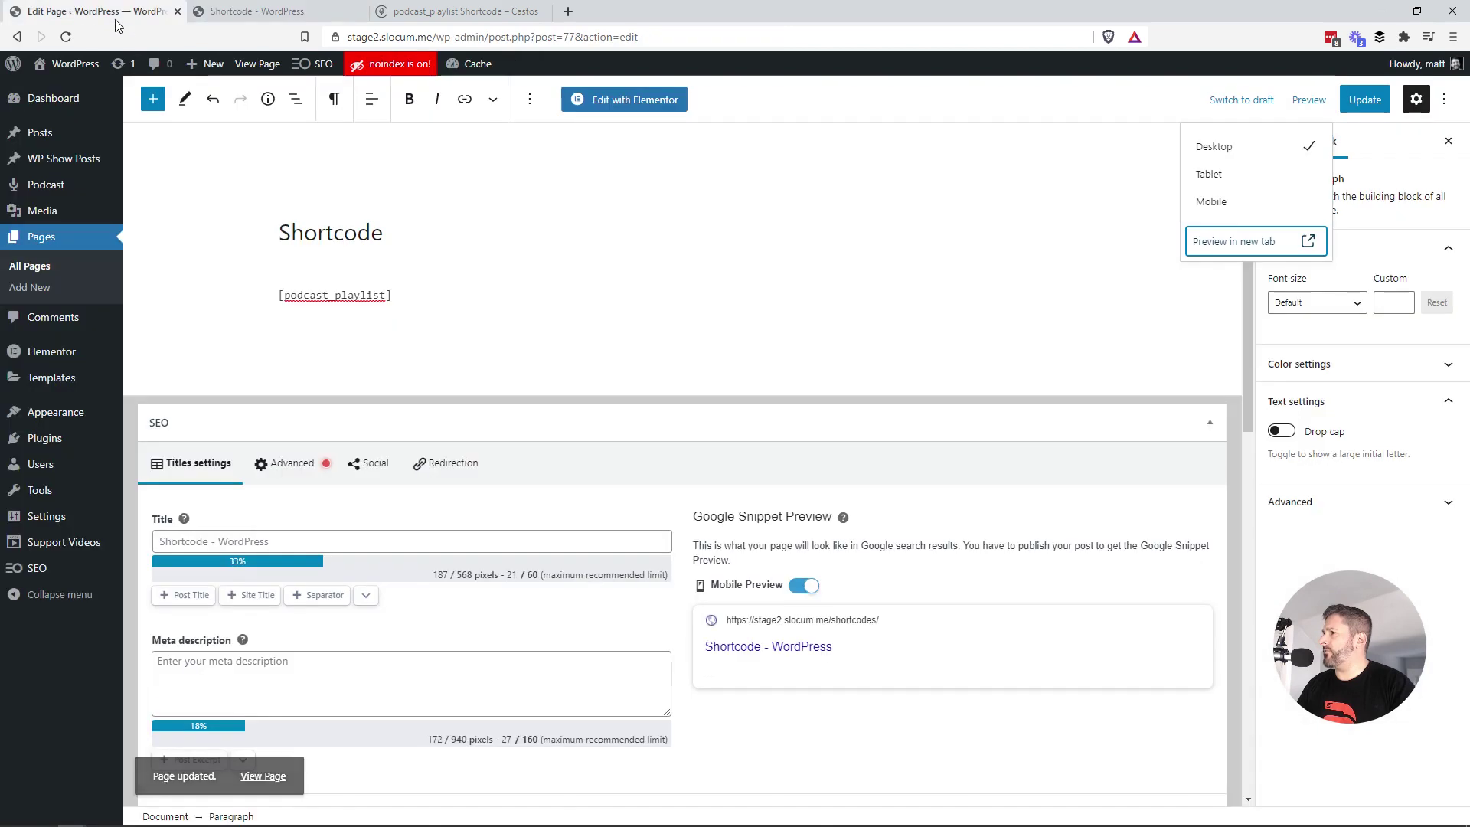
click(389, 312)
text(tr)
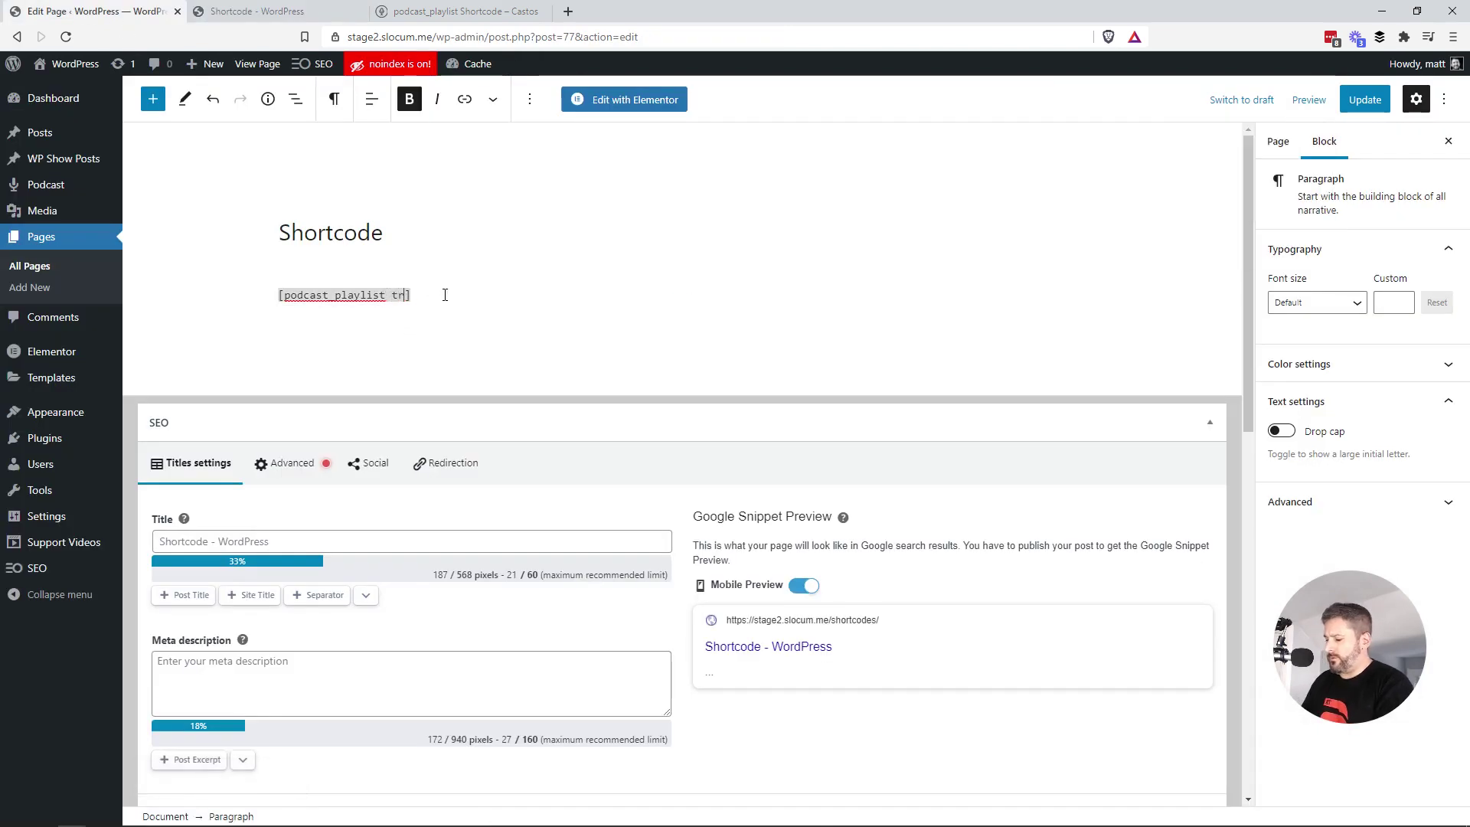
text(acknum)
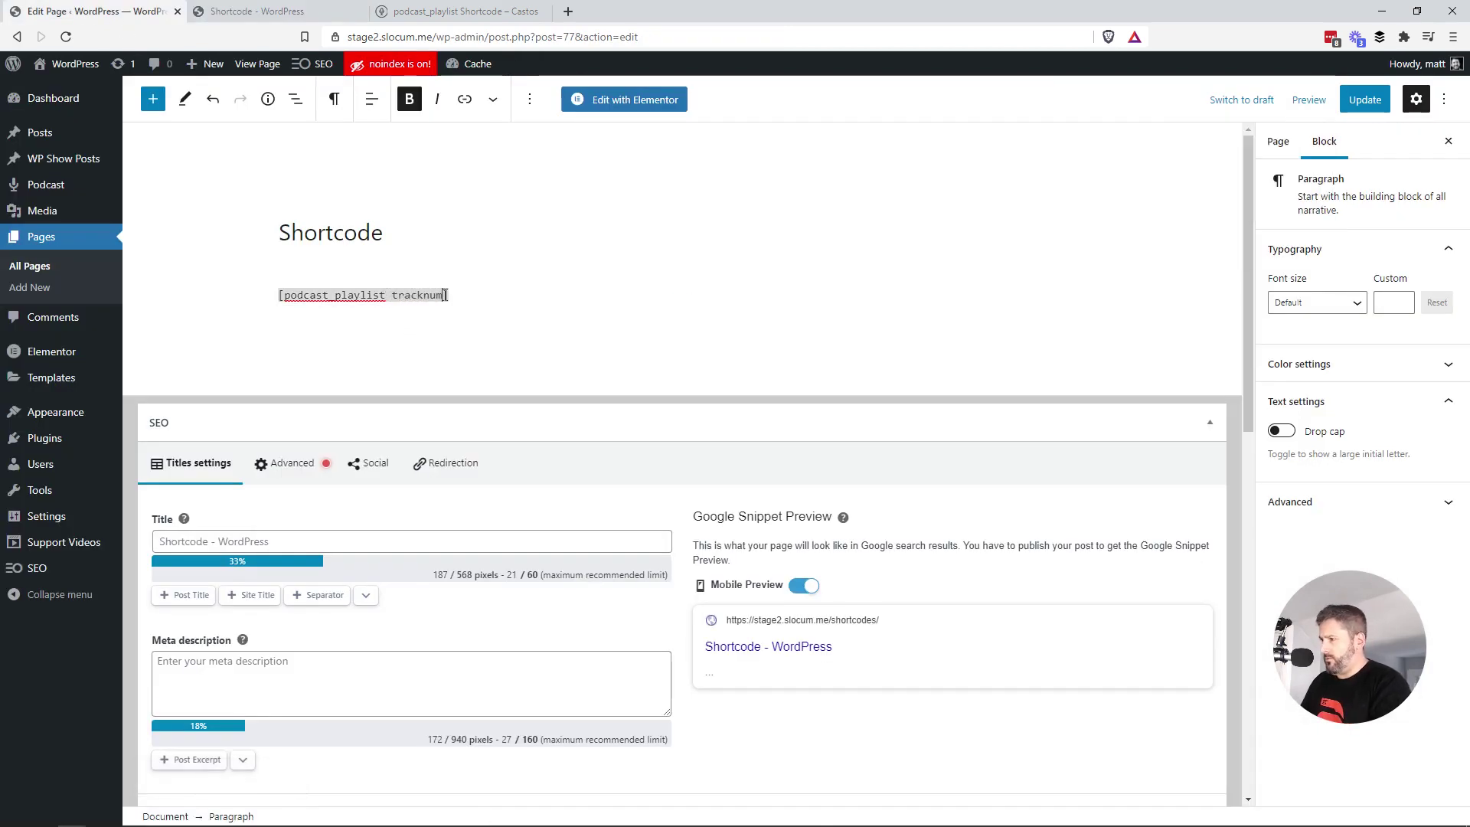
text(bers="fals)
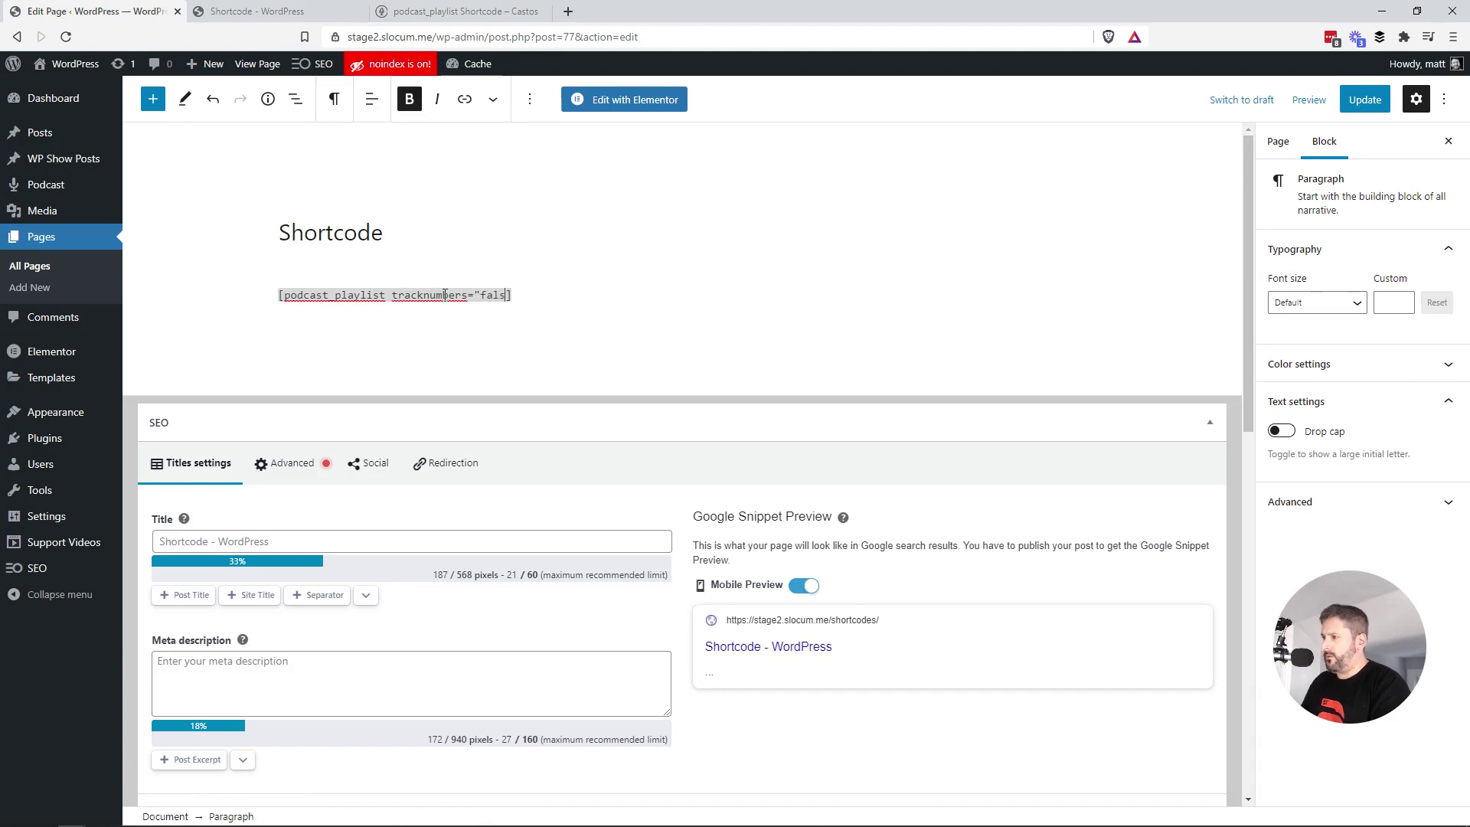
text(e")
click(1361, 104)
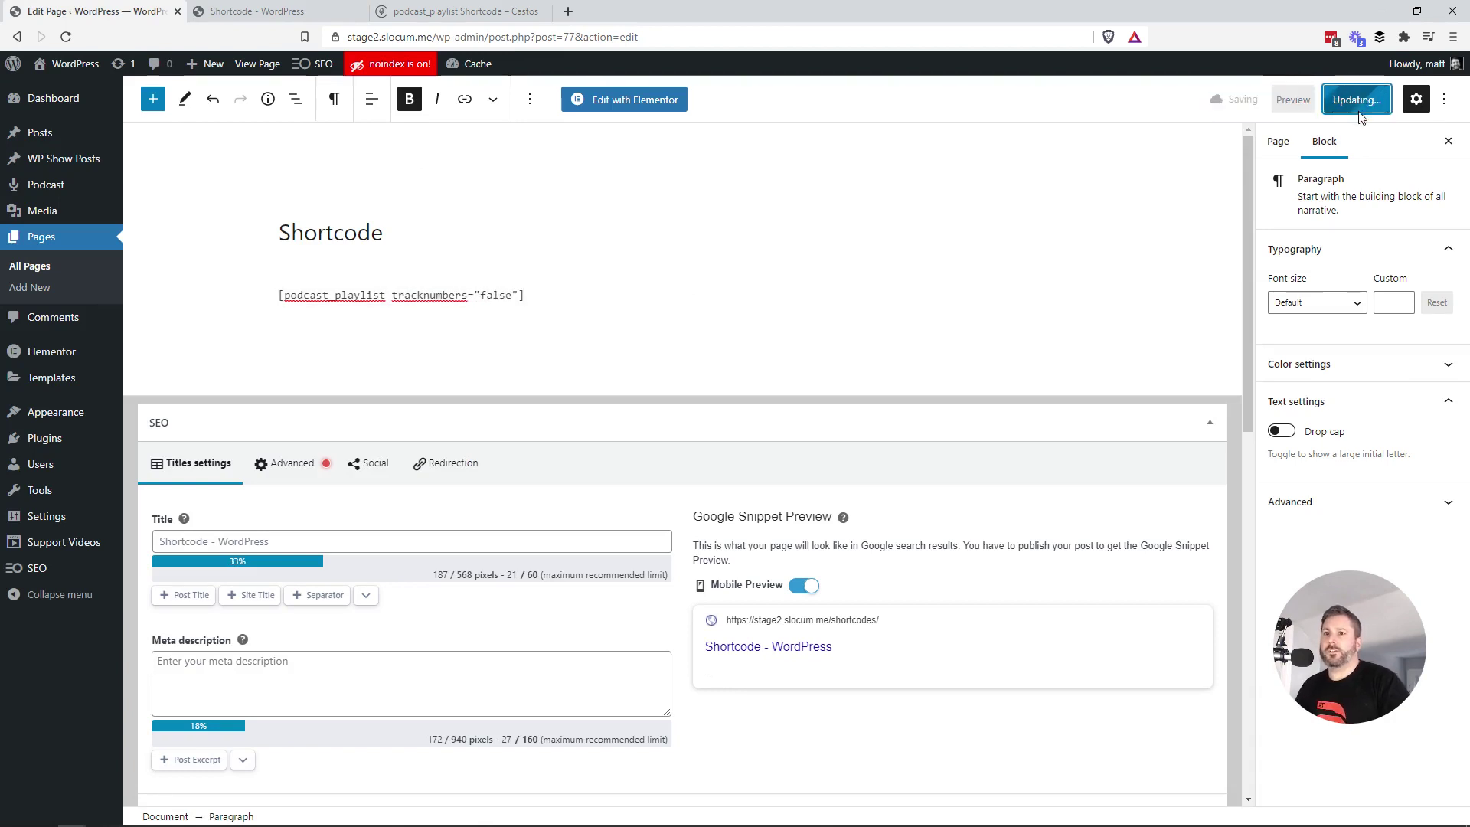
Preview the saved page in a new tab to see the playlist without track numbers.
click(1293, 99)
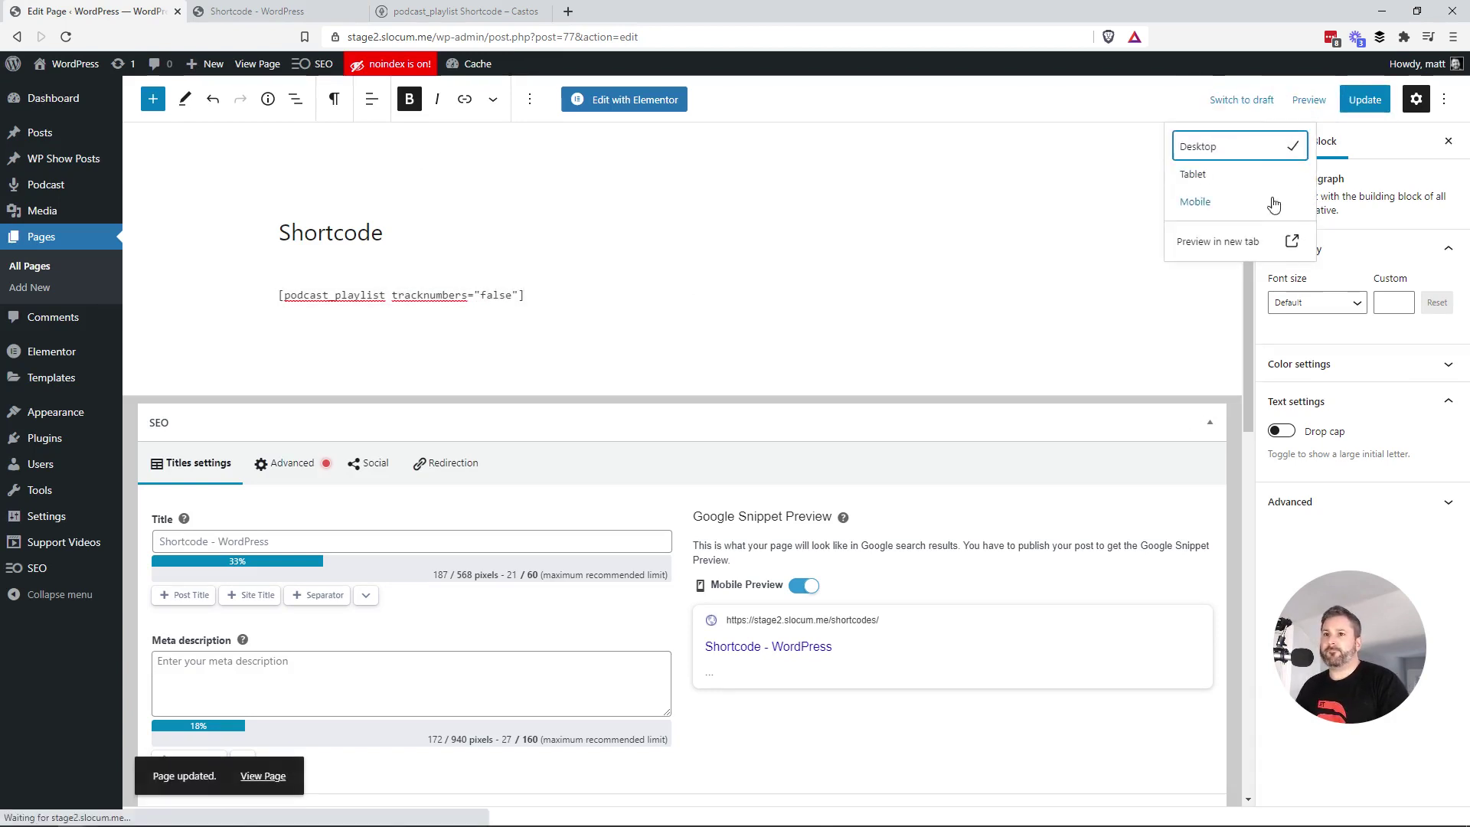
click(1275, 239)
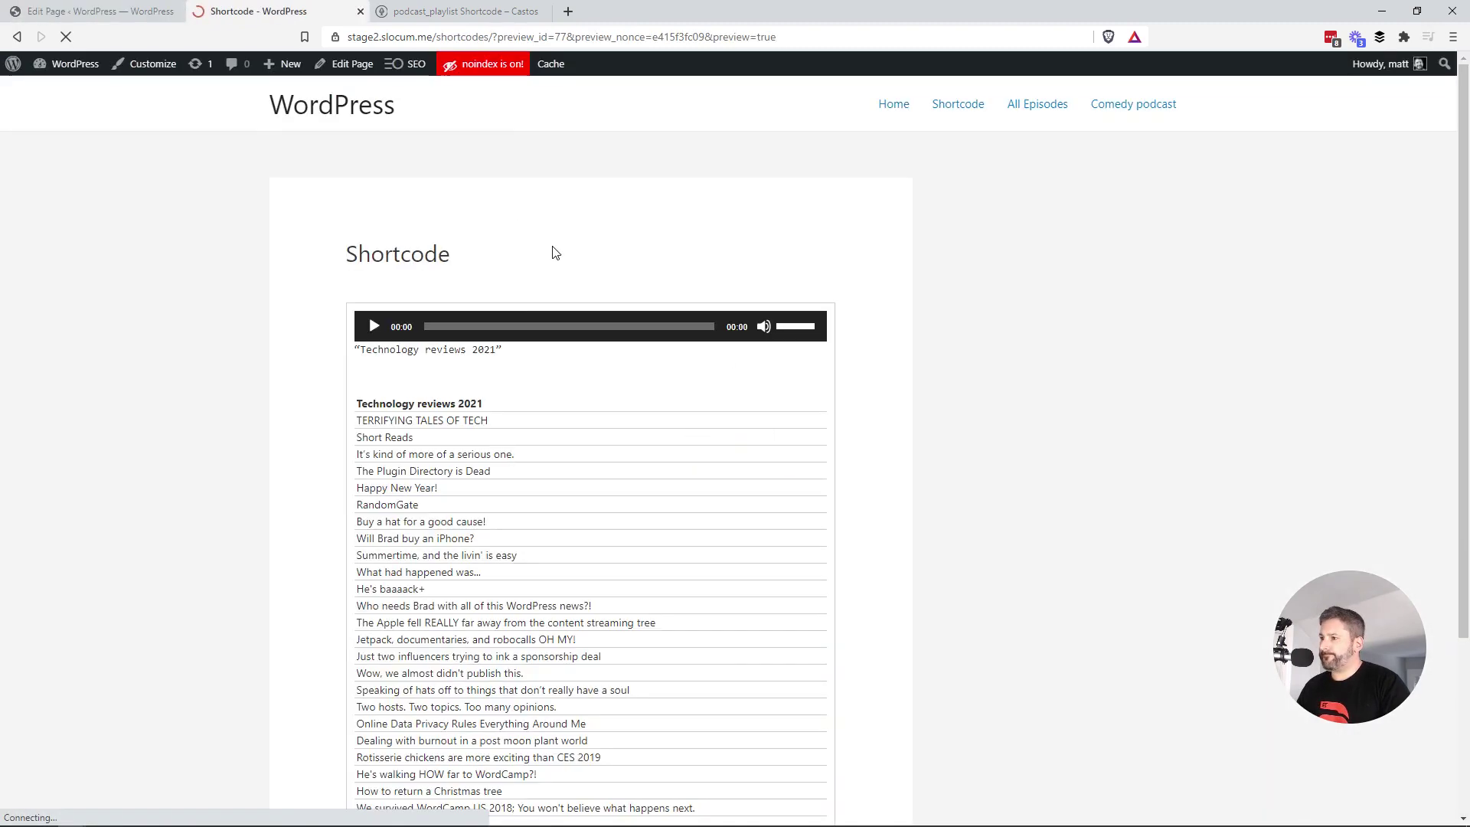
scroll(379, 356, down, 2)
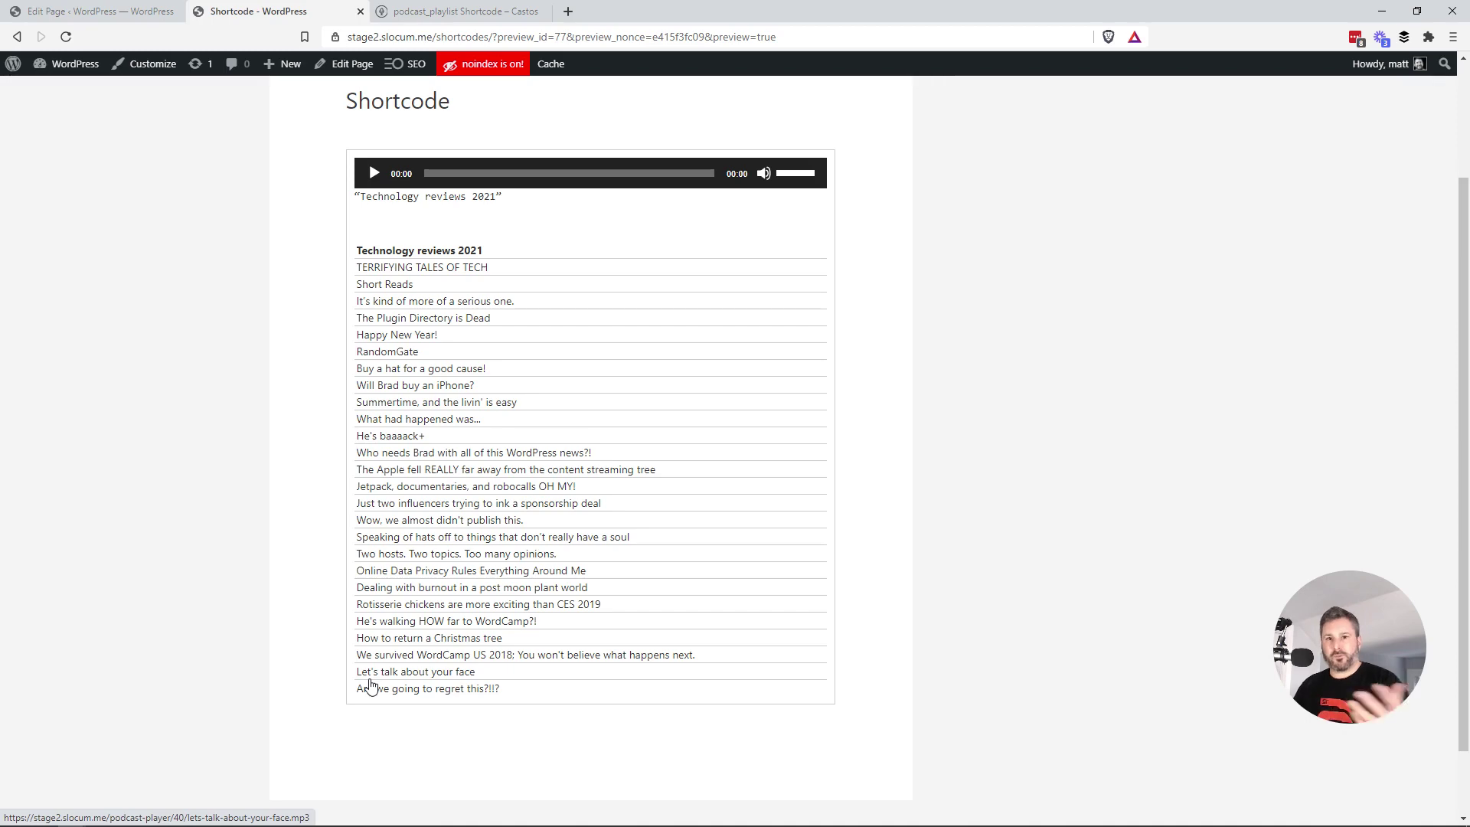
After checking the Castos docs, append style="dark" to the shortcode and update the page.
click(115, 9)
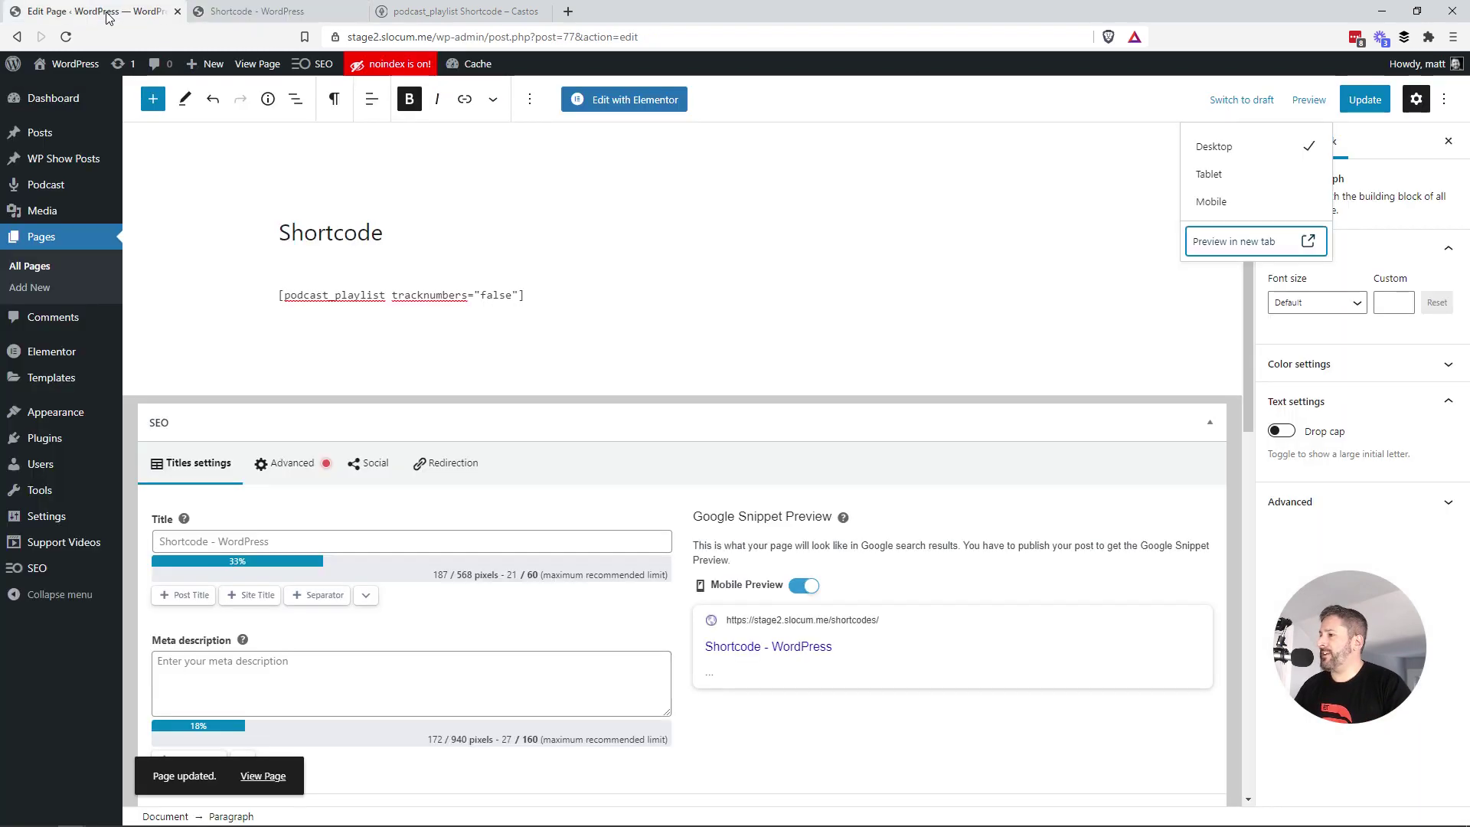
click(476, 14)
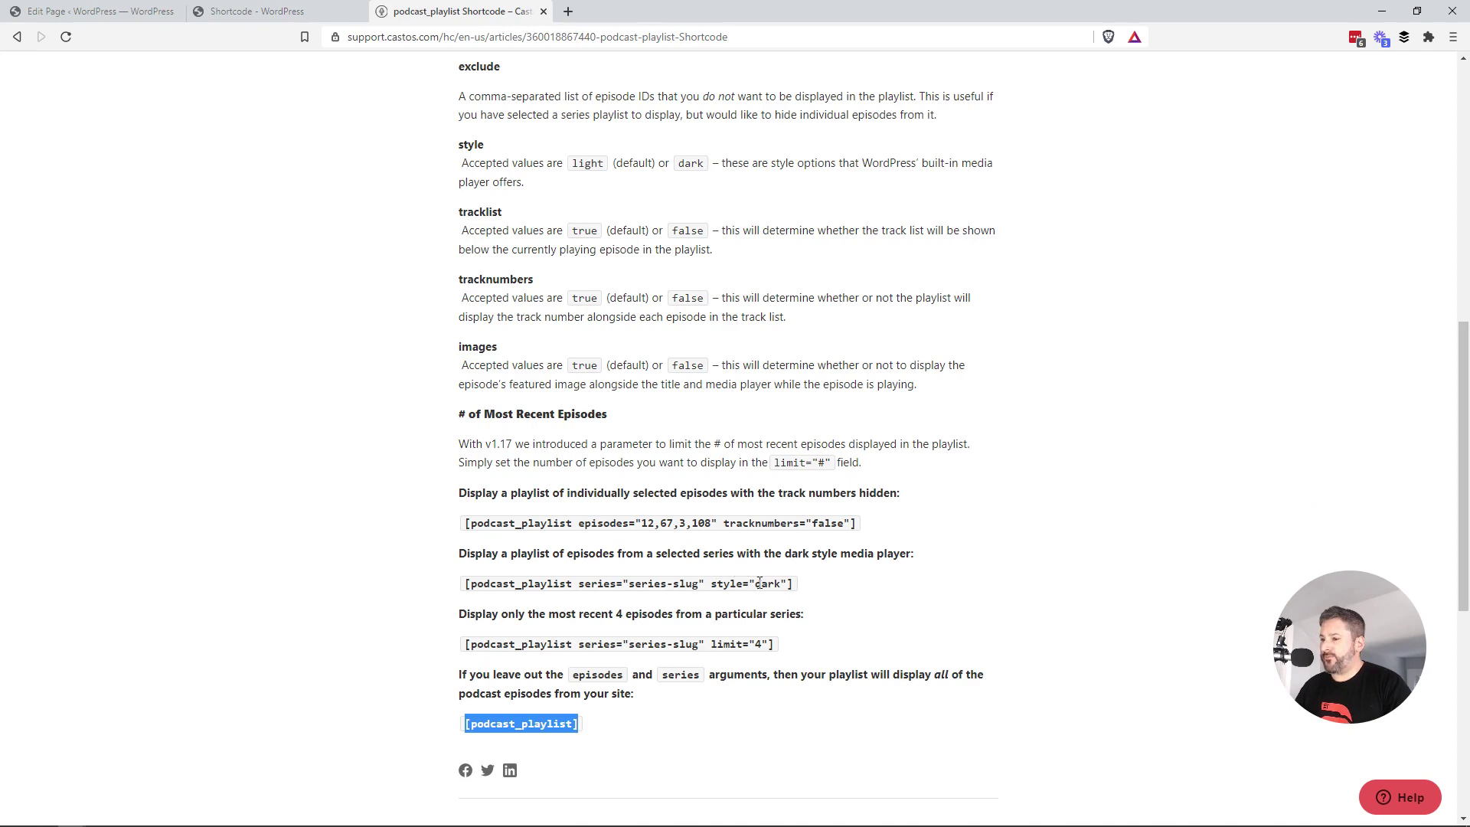
click(126, 23)
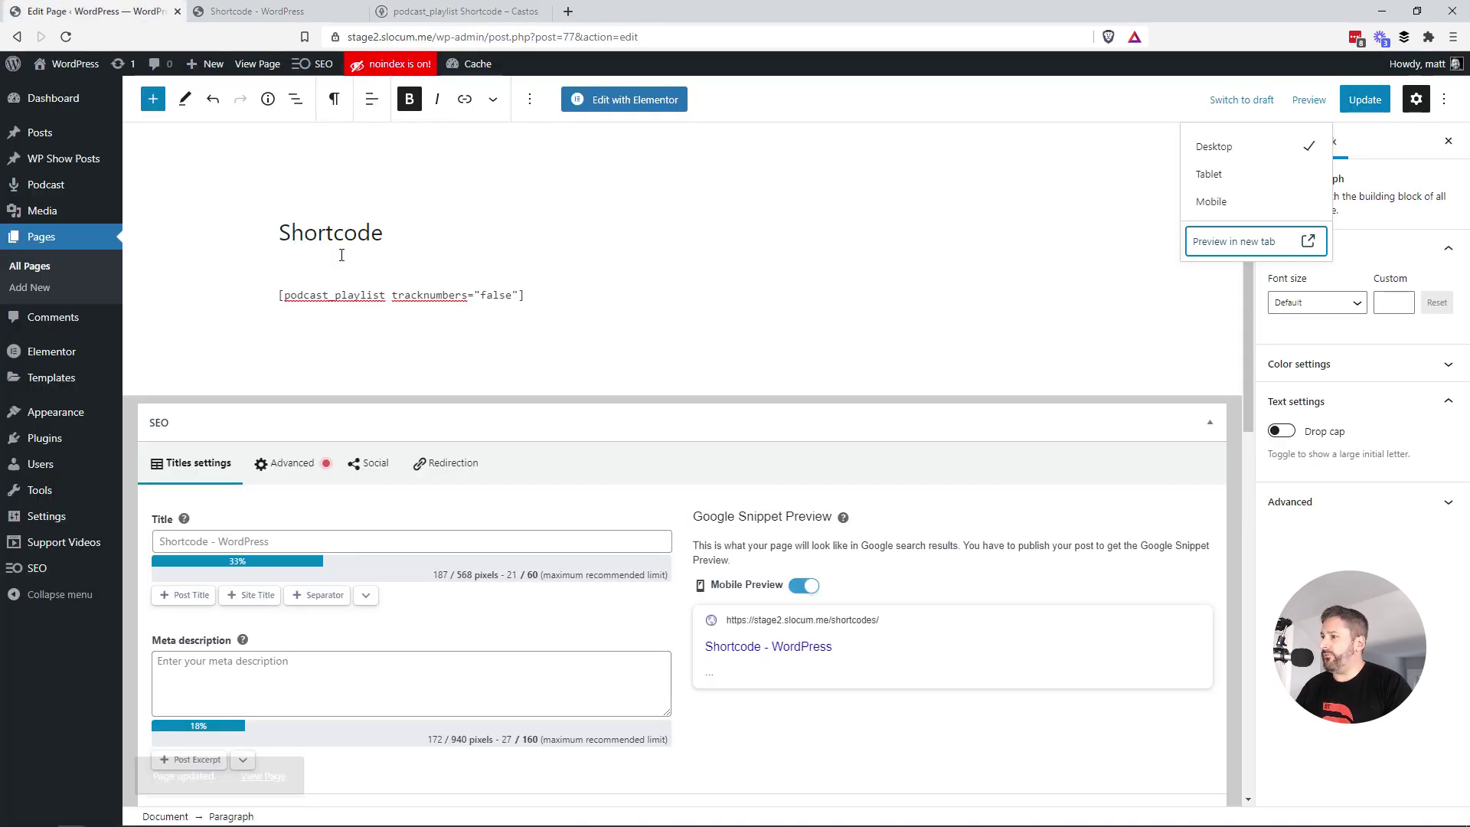
click(514, 294)
text(sty)
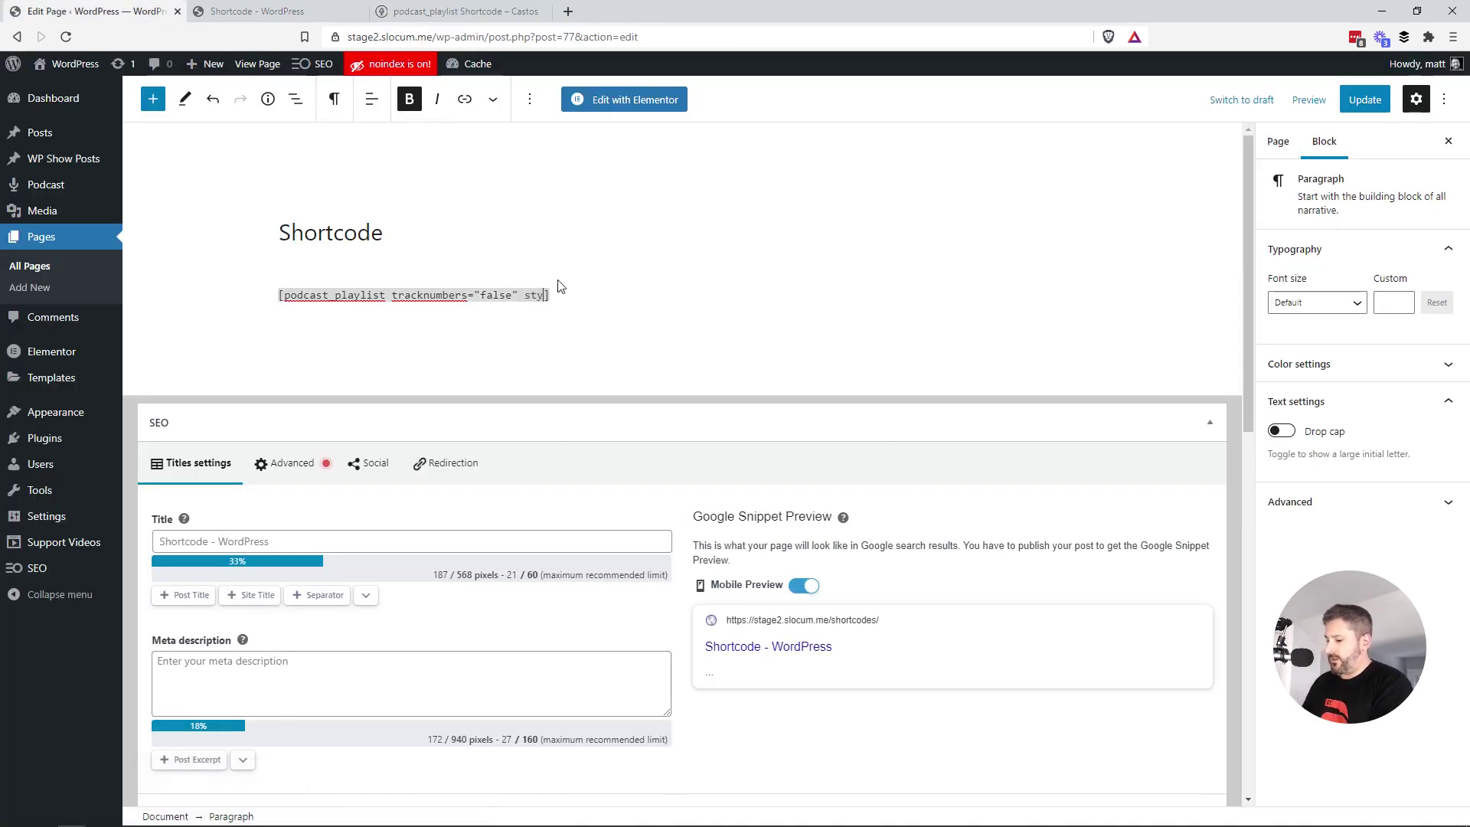
text(le="dar)
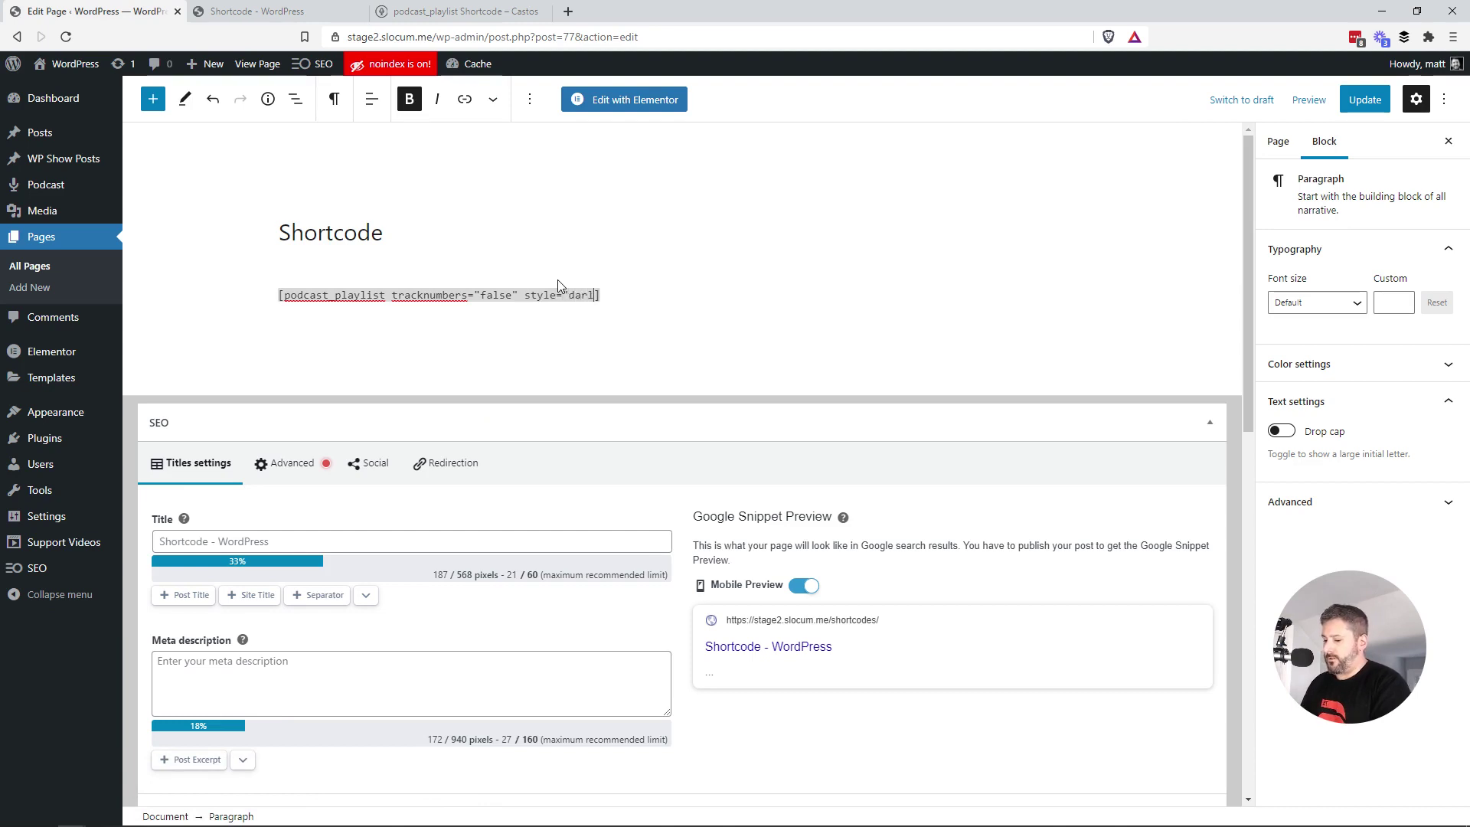
text(k")
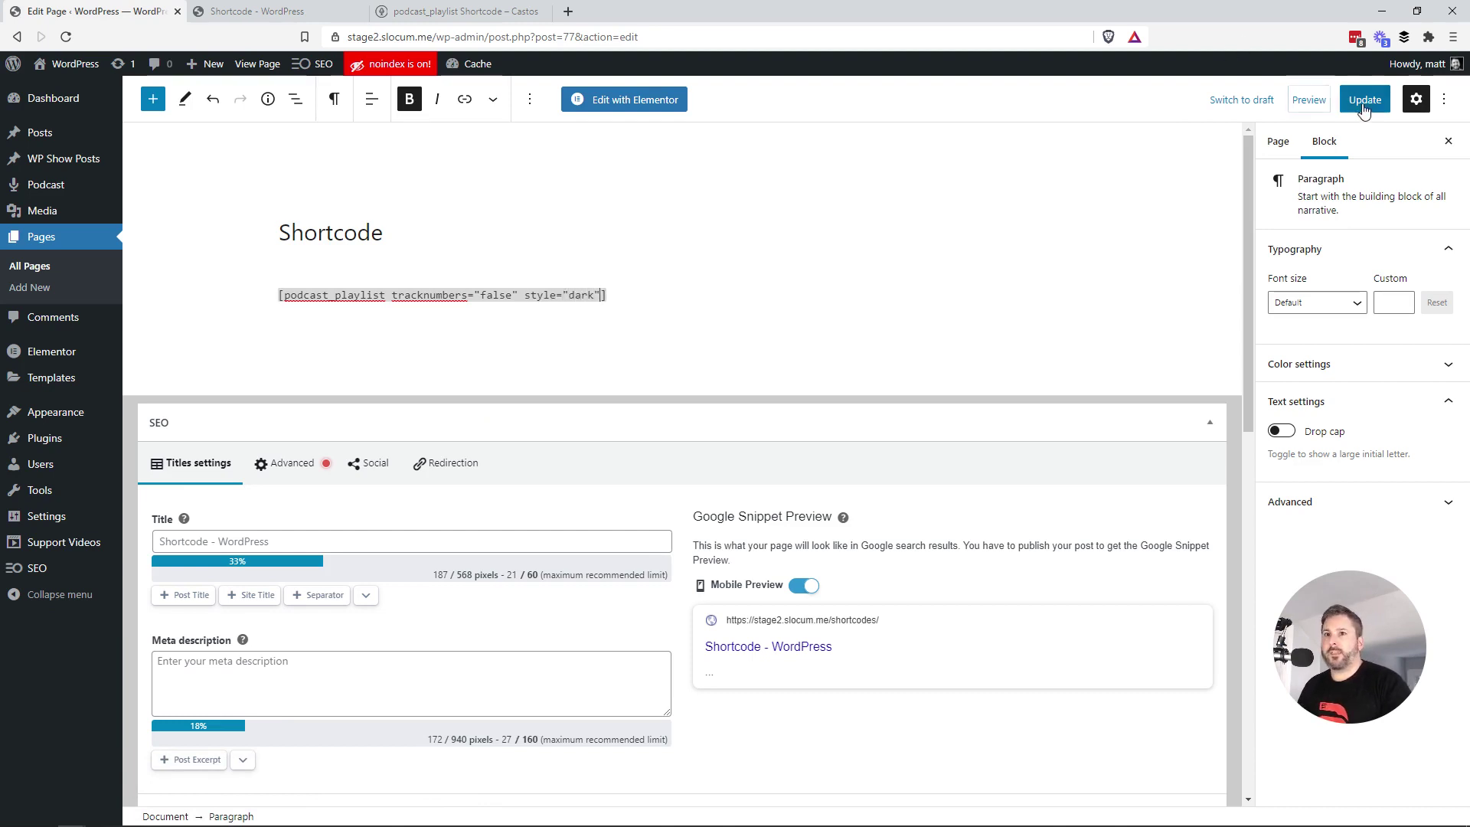
click(1362, 100)
Preview the updated page in a new tab to see the dark-styled playlist.
click(1293, 99)
click(1246, 244)
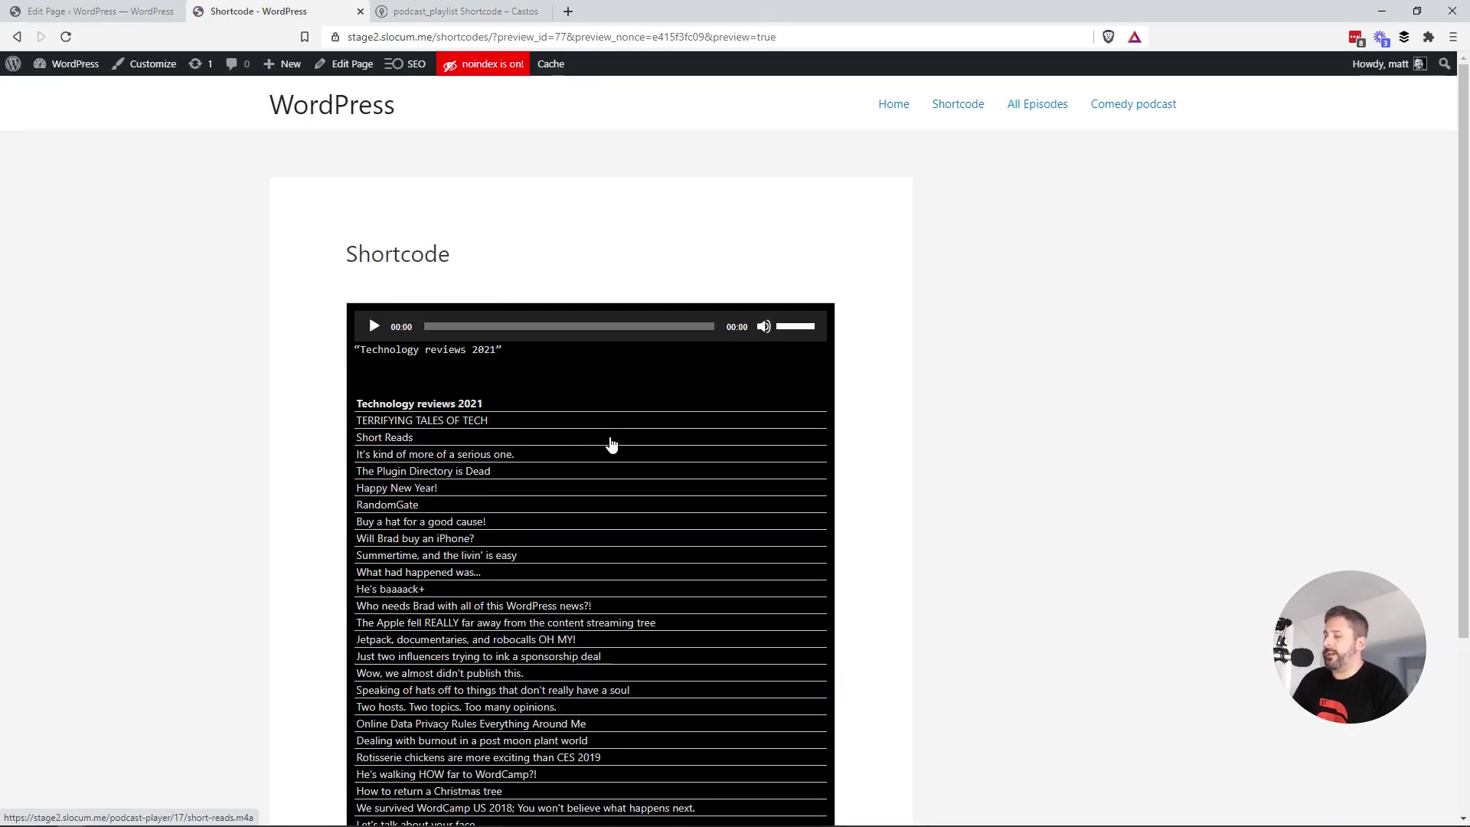
scroll(611, 446, down, 2)
scroll(483, 511, up, 2)
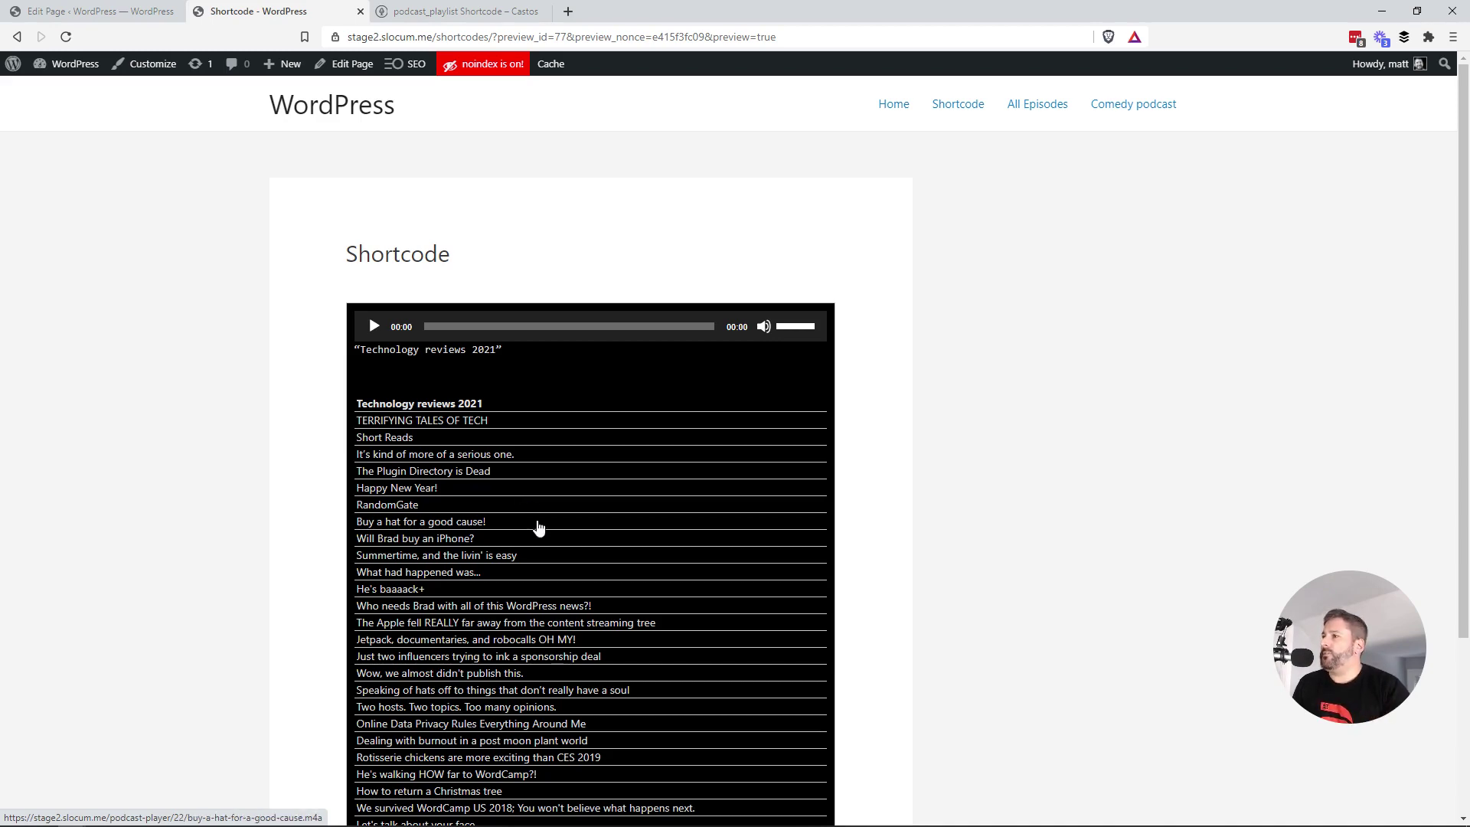
Switch from the dark playlist preview to the Castos shortcode documentation tab.
key(ctrl+Tab)
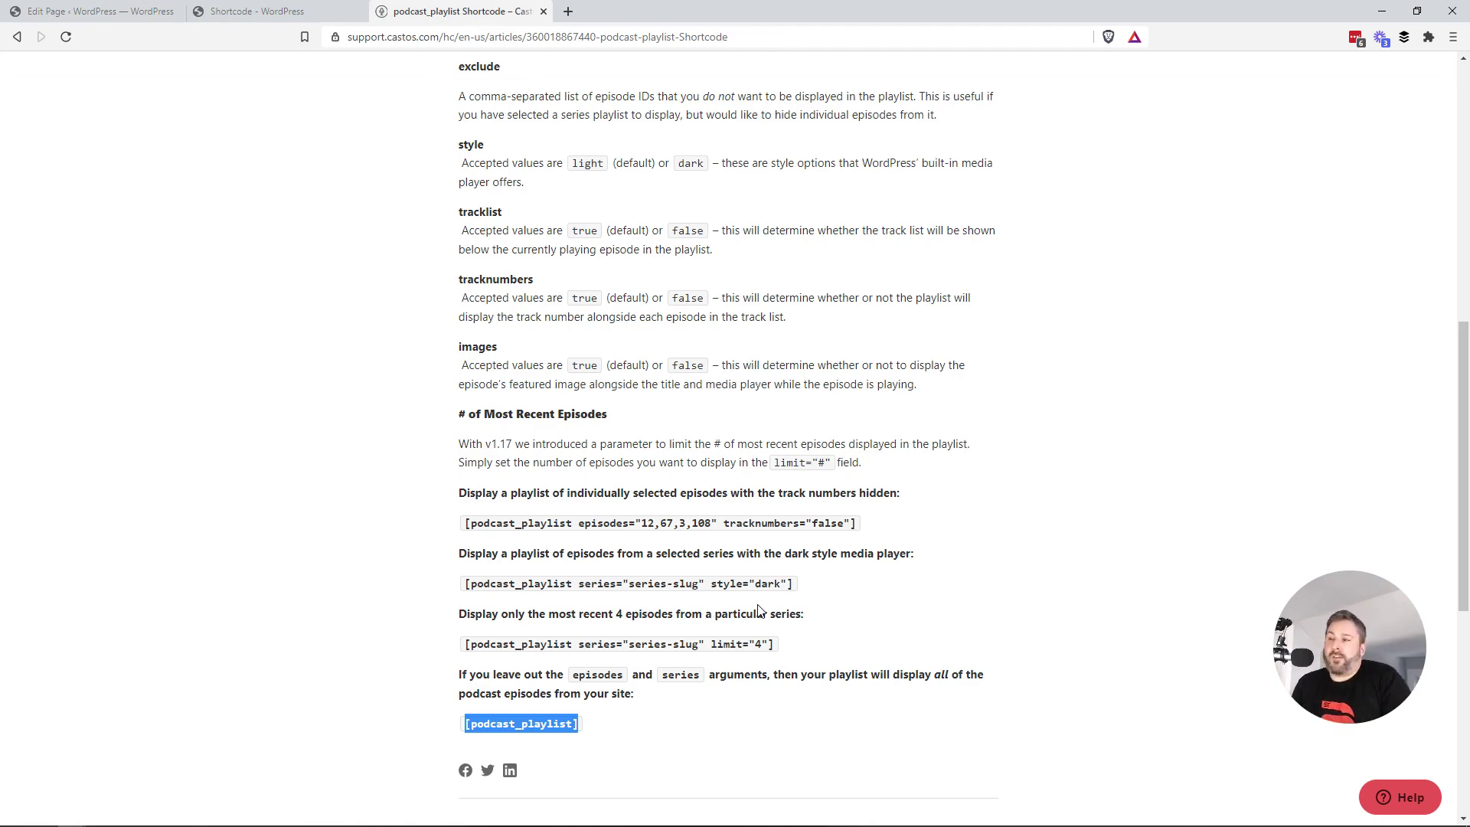
scroll(629, 250, up, 2)
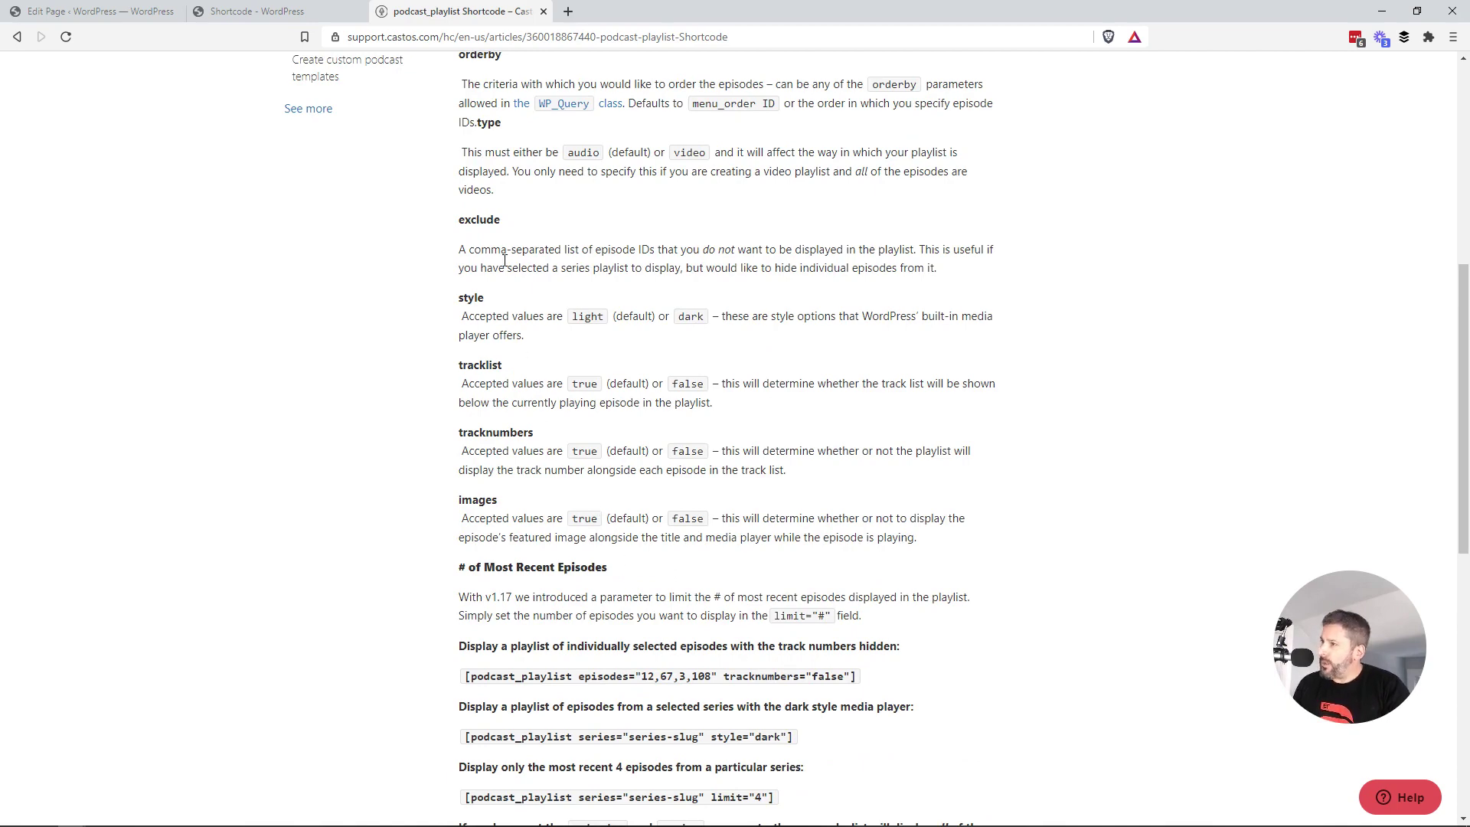
scroll(437, 223, up, 3)
scroll(410, 122, up, 3)
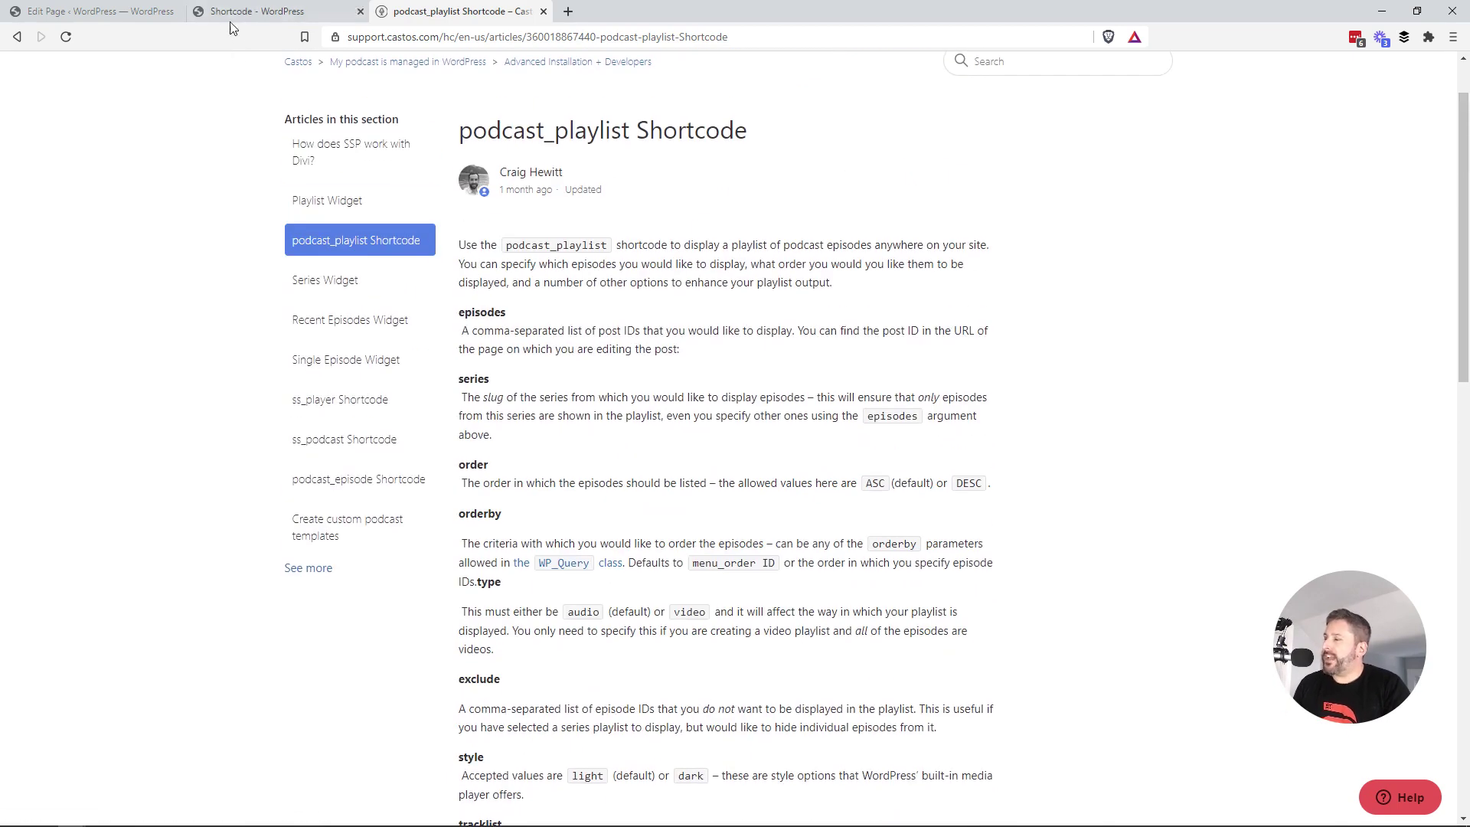
Return to the WordPress editor holding [podcast_playlist tracknumbers="false" style="dark"].
click(138, 11)
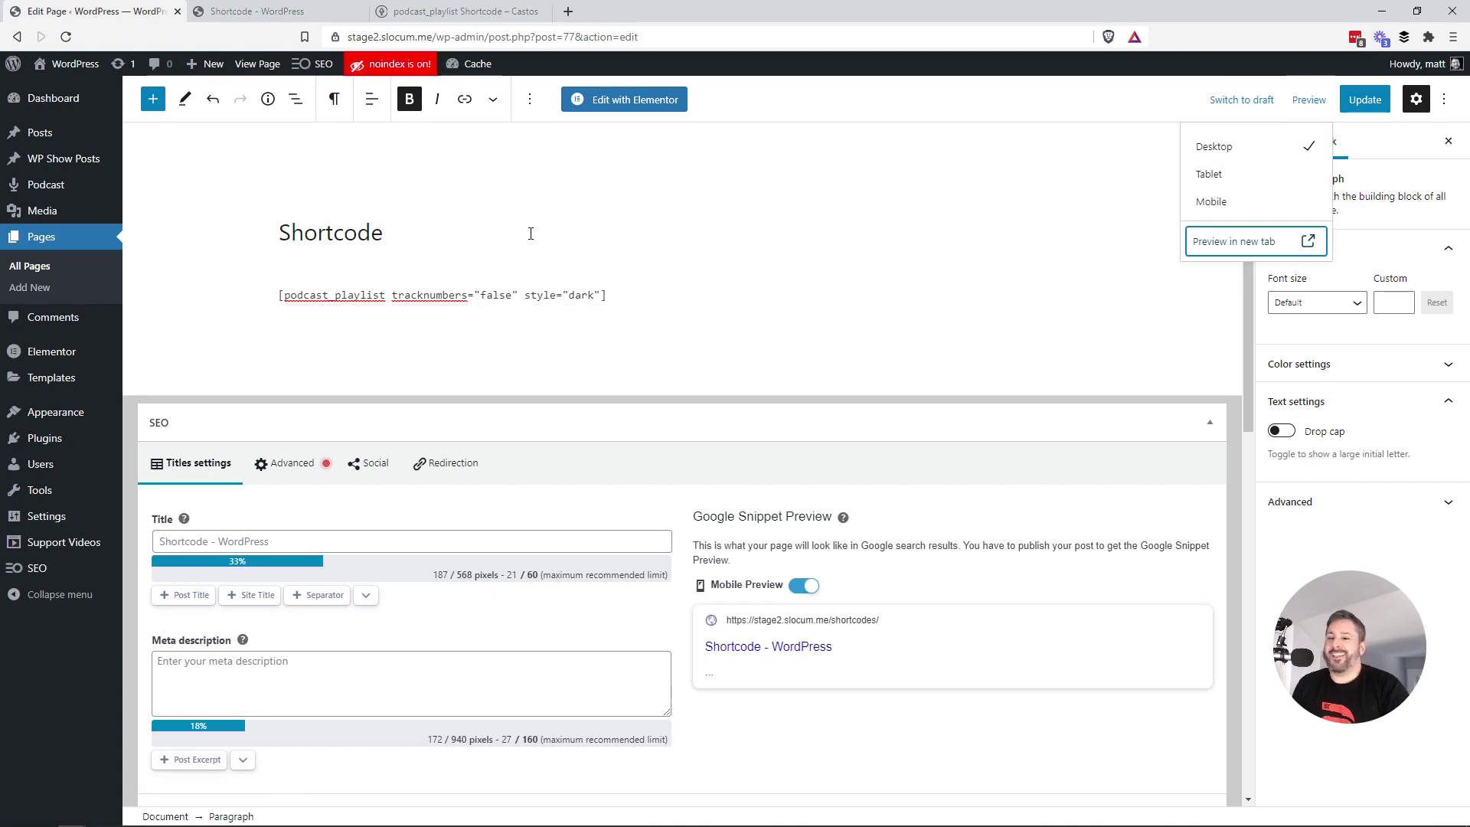